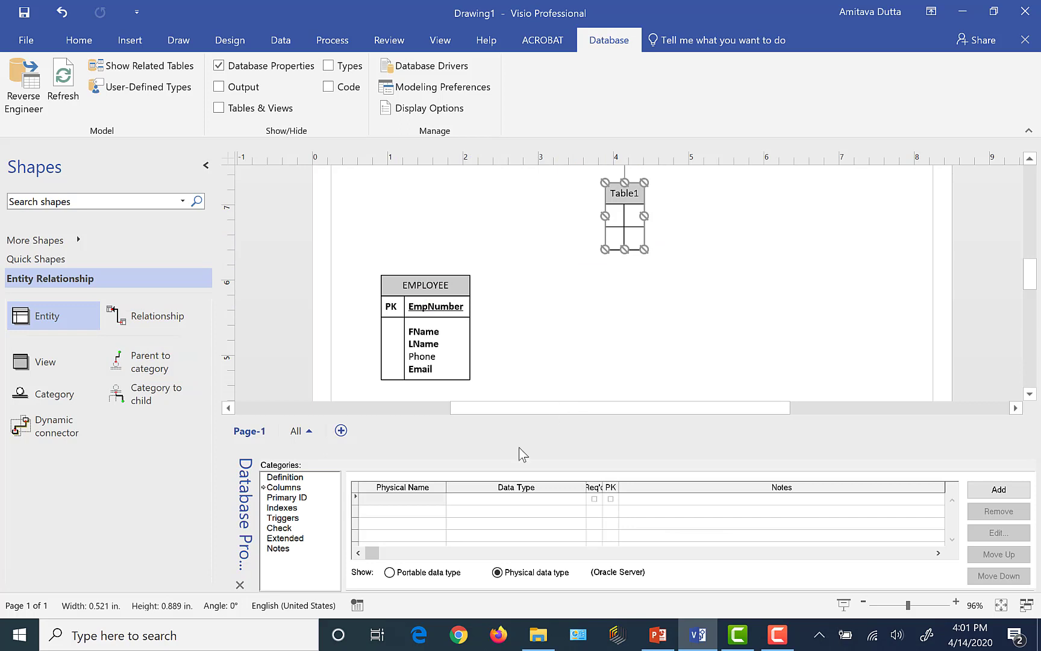
Rename the new Table1 entity to DEPARTMENT in its definition properties
{"action": "left_click", "coordinate": [285, 478]}
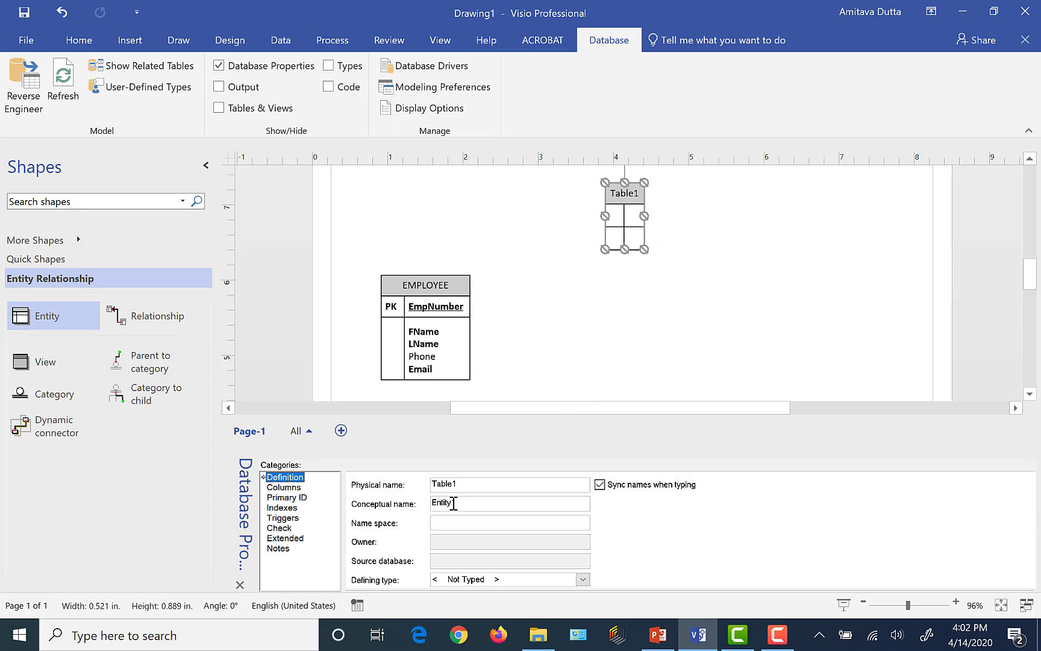
{"action": "left_click", "coordinate": [465, 487]}
{"action": "key", "text": "BackSpace"}
{"action": "key", "text": "BackSpace"}
{"action": "key", "text": "BackSpace"}
{"action": "key", "text": "BackSpace"}
{"action": "key", "text": "BackSpace"}
{"action": "key", "text": "BackSpace"}
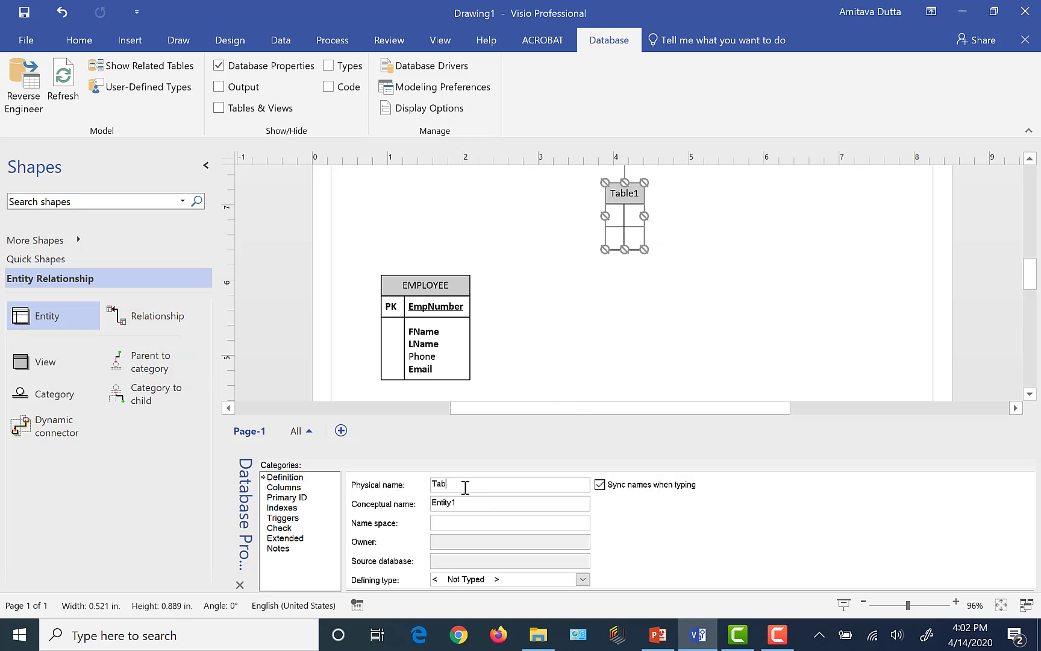
{"action": "type", "text": "DEPARTMENT"}
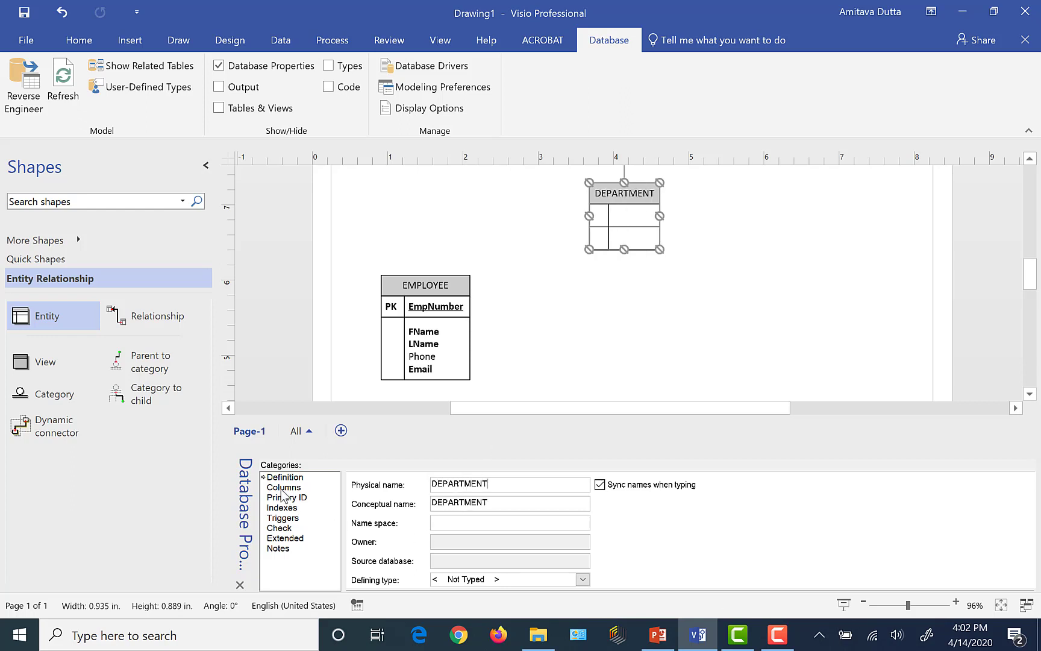
Consult the PowerPoint reference diagram and add a DeptName column to DEPARTMENT in Visio, marked as required and primary key
{"action": "left_click", "coordinate": [283, 487]}
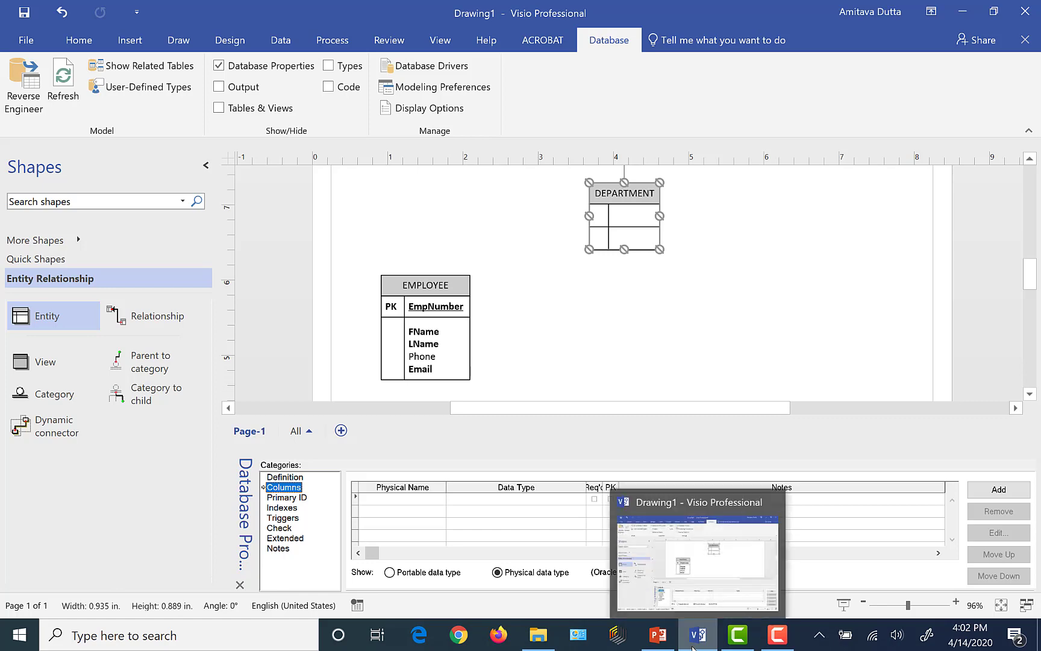
{"action": "left_click", "coordinate": [667, 645]}
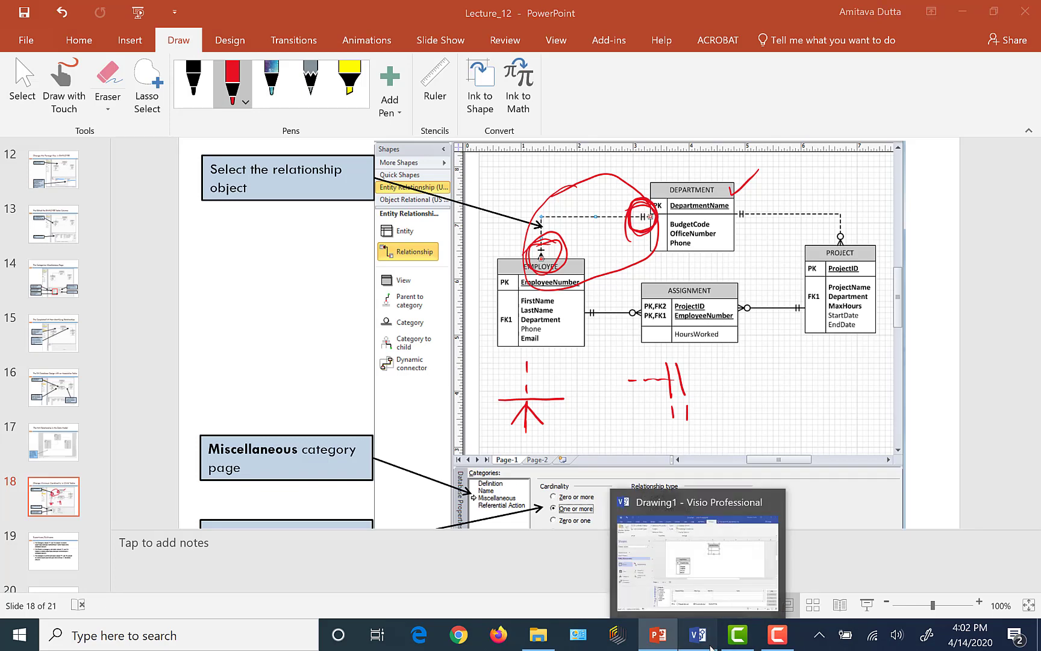
{"action": "left_click", "coordinate": [634, 596]}
{"action": "left_click", "coordinate": [380, 501]}
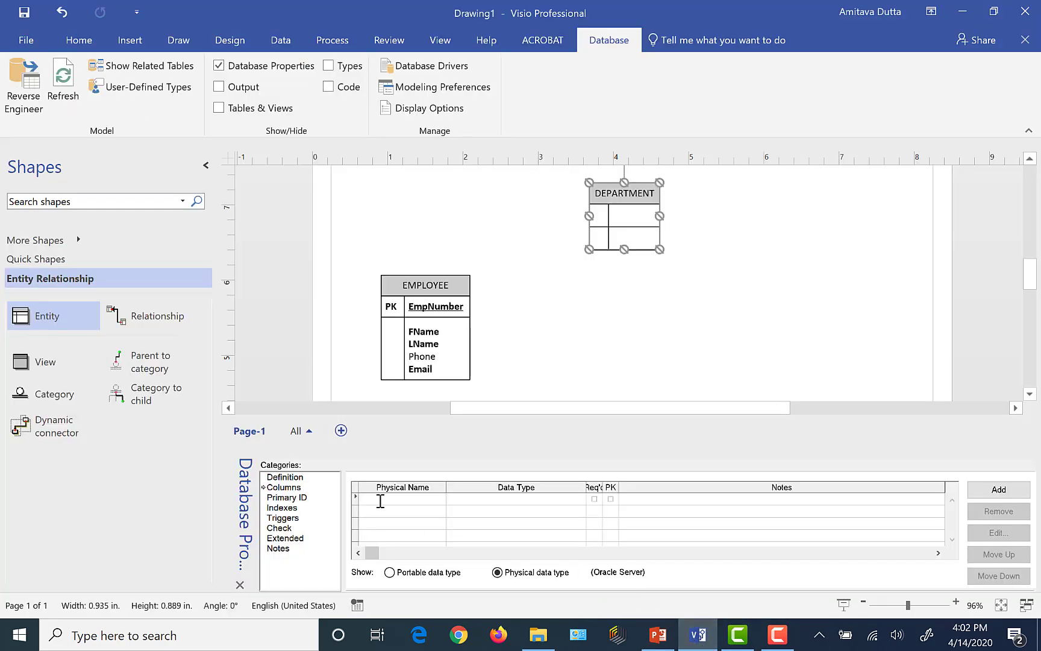
{"action": "type", "text": "DeptName"}
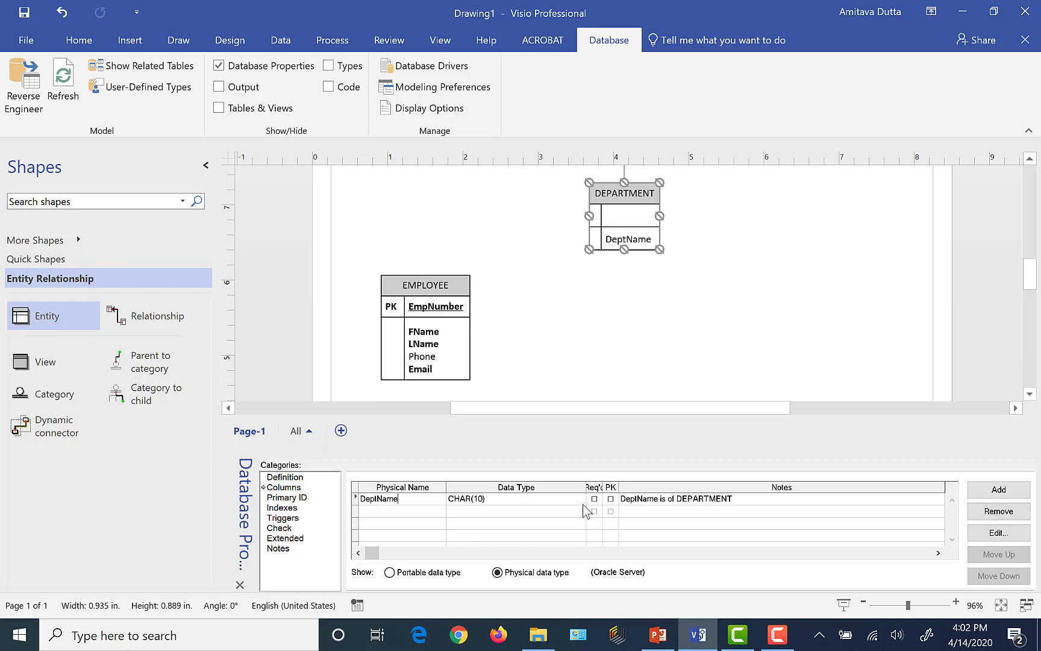
{"action": "left_click", "coordinate": [594, 499]}
{"action": "left_click", "coordinate": [610, 498]}
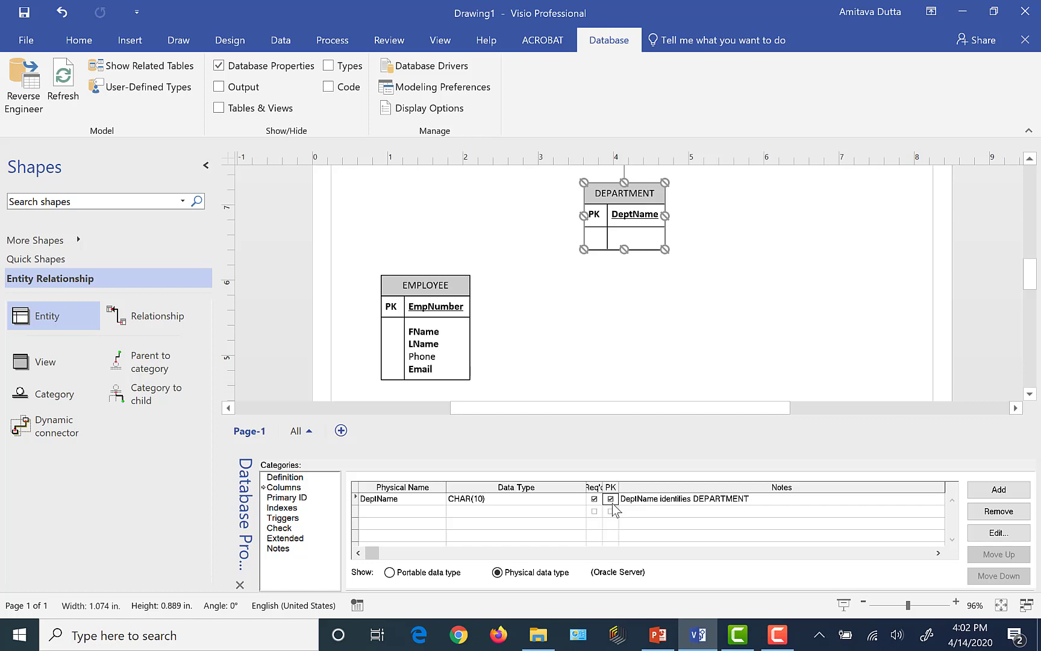
Check the PowerPoint reference diagram and add a required BudgCode column with data type INTEGER to DEPARTMENT in Visio
{"action": "left_click", "coordinate": [370, 511]}
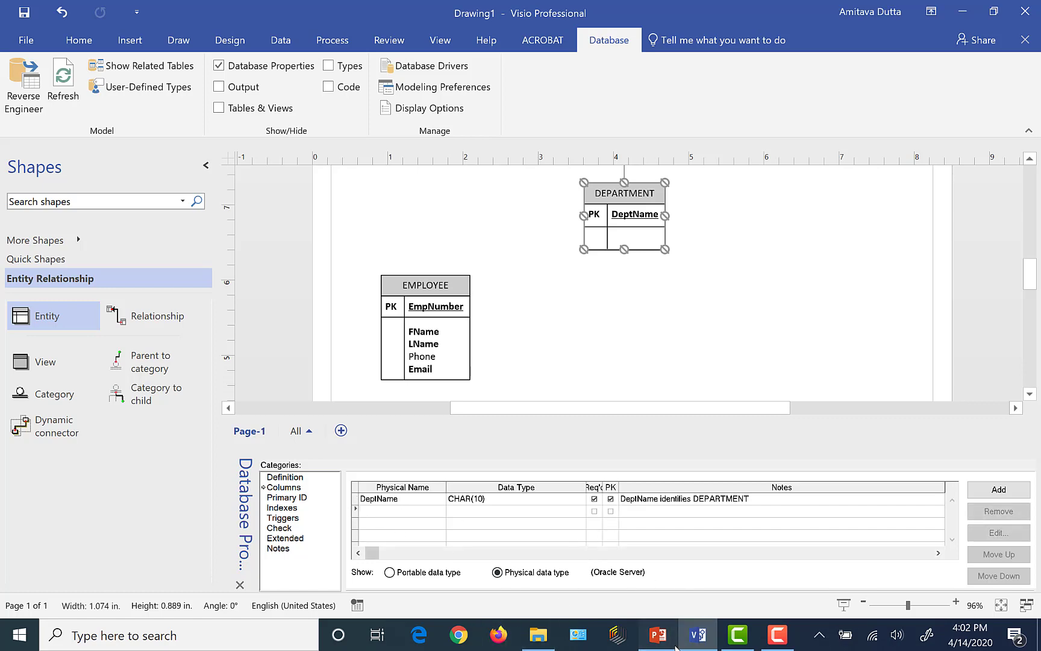
{"action": "left_click", "coordinate": [672, 644]}
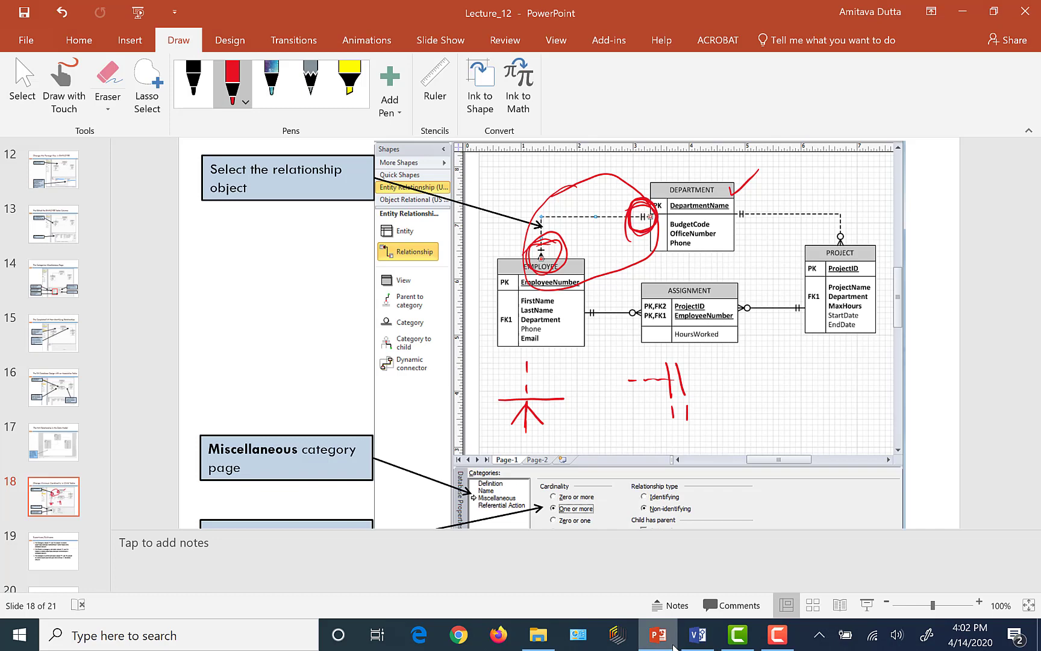
{"action": "left_click", "coordinate": [705, 646]}
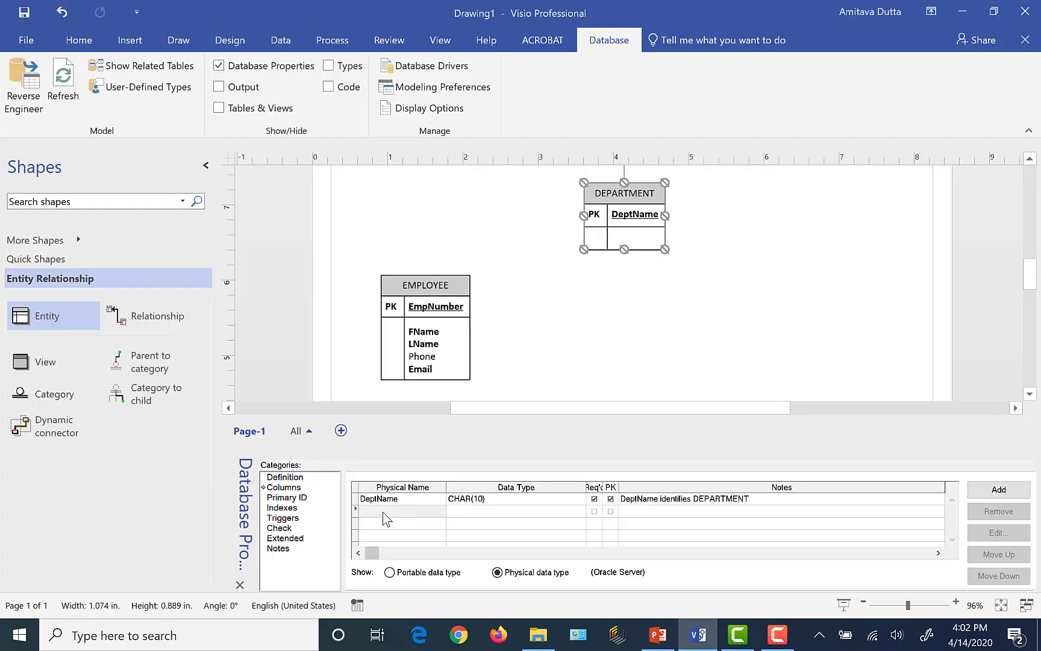
{"action": "type", "text": "B"}
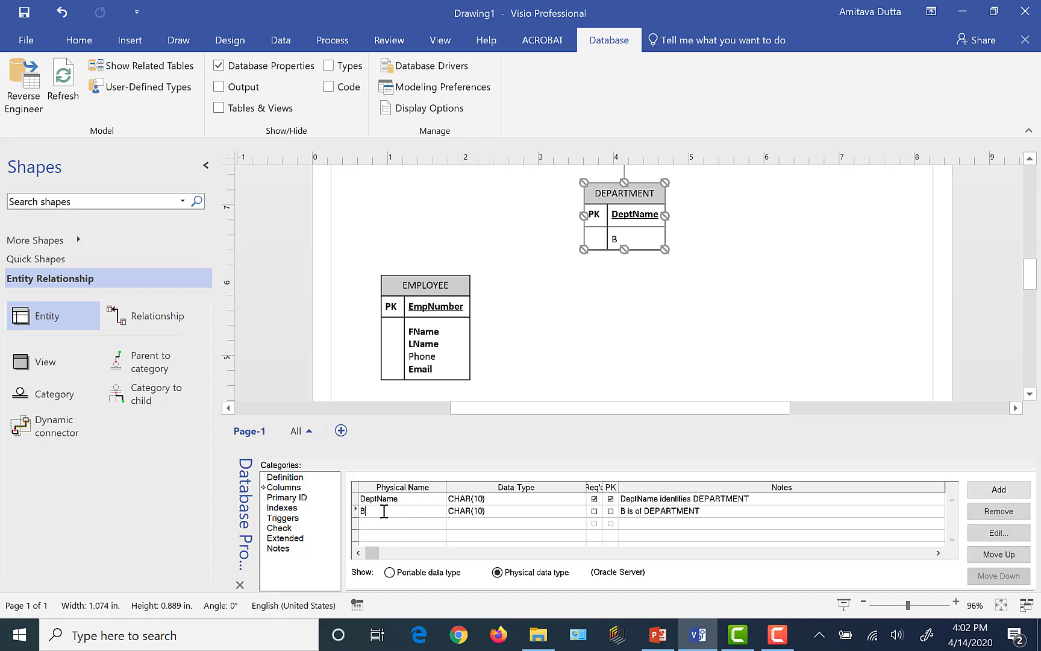
{"action": "type", "text": "udgCode"}
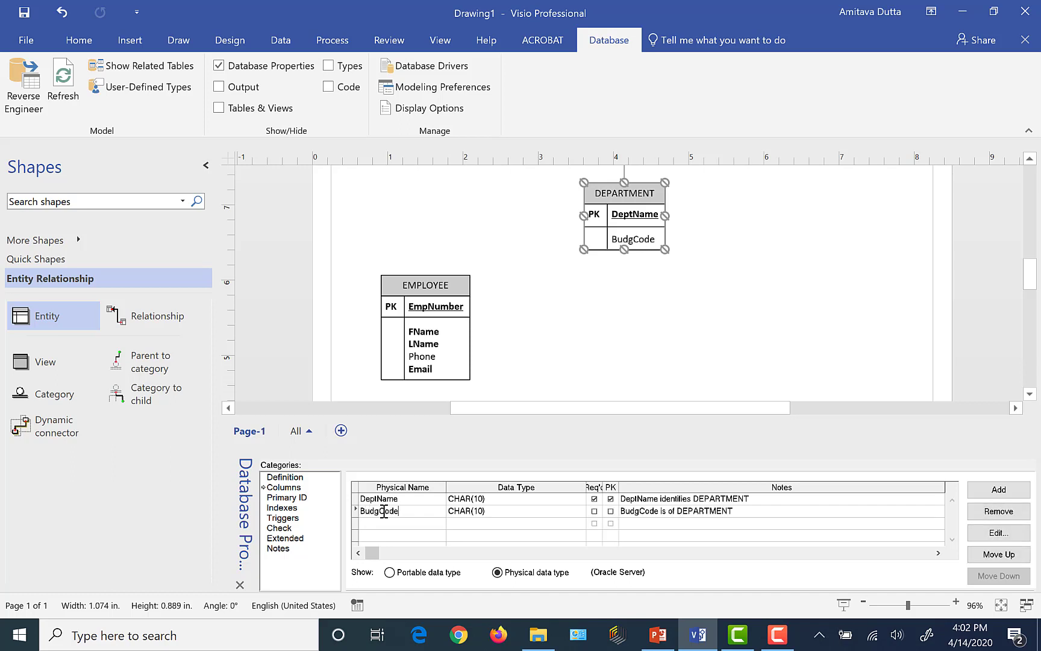
{"action": "left_click", "coordinate": [567, 512]}
{"action": "left_click", "coordinate": [578, 512]}
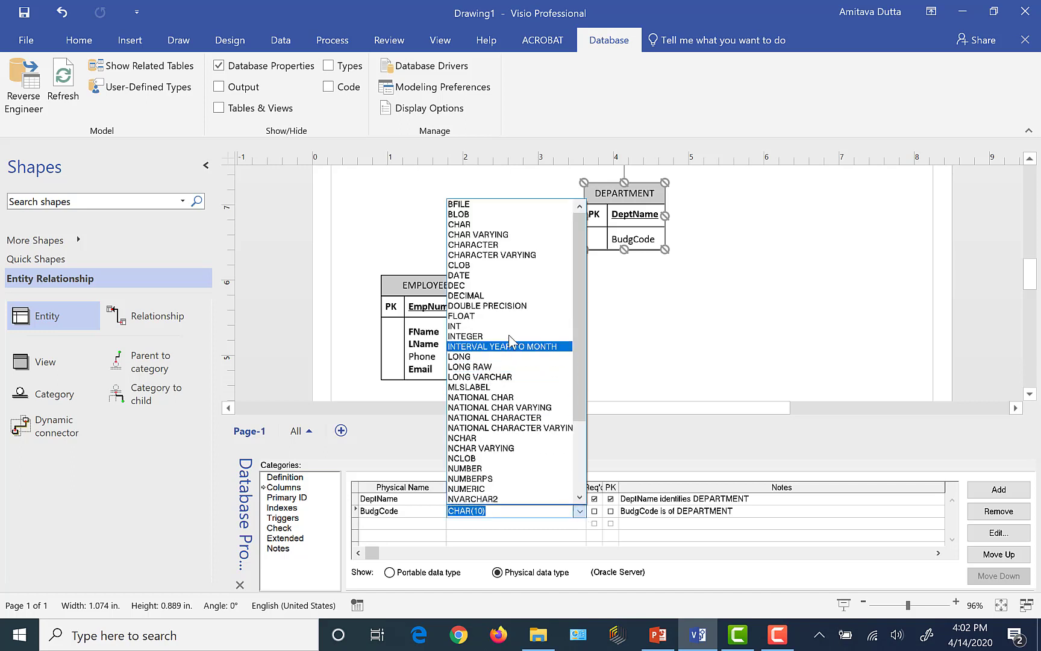
{"action": "left_click", "coordinate": [473, 336]}
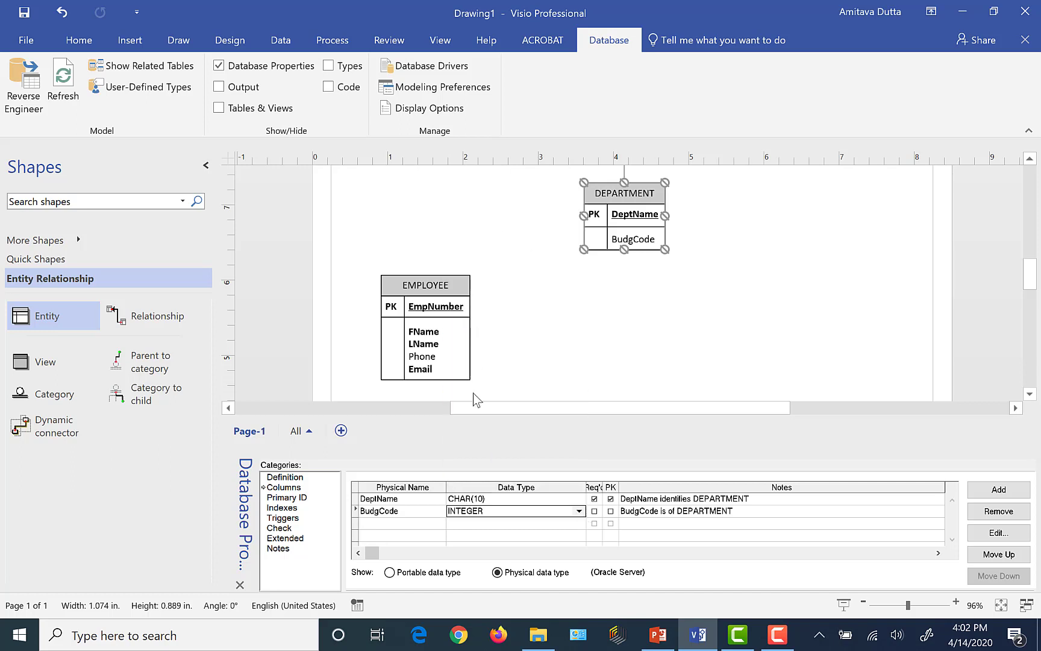
{"action": "left_click", "coordinate": [594, 511]}
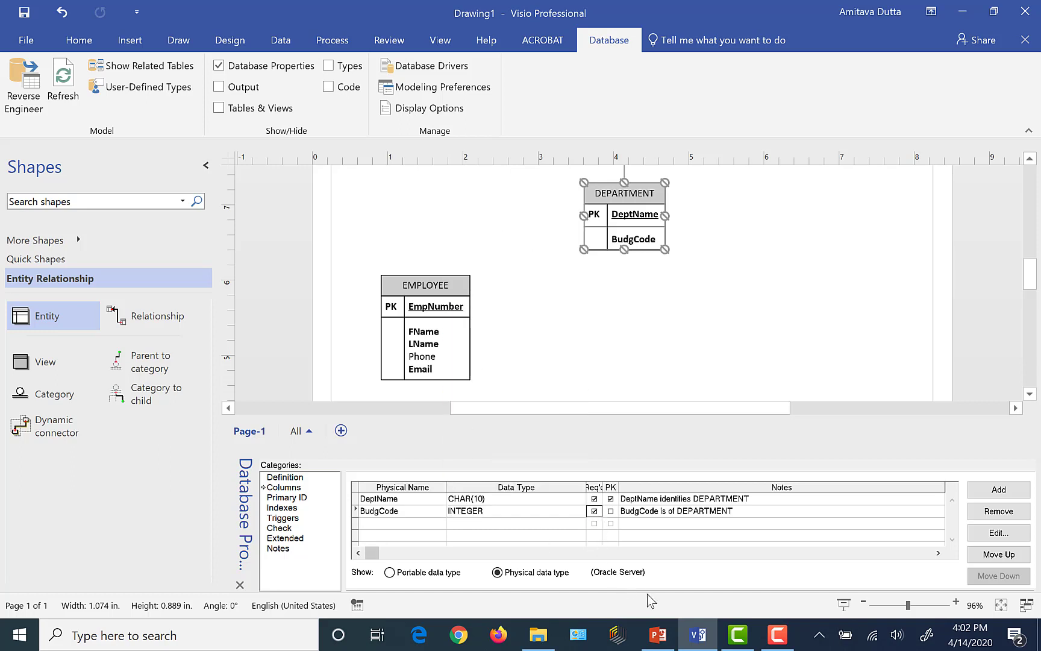
Check the PowerPoint reference diagram and add a required OffNum column with data type INTEGER to DEPARTMENT in Visio
{"action": "left_click", "coordinate": [666, 643]}
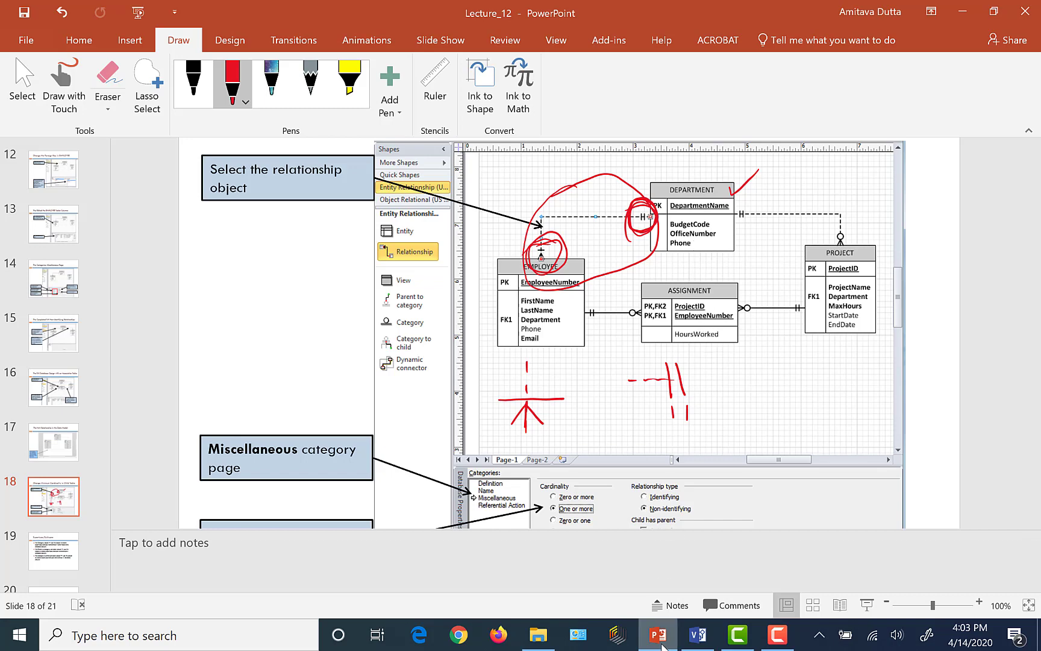
{"action": "left_click", "coordinate": [697, 635]}
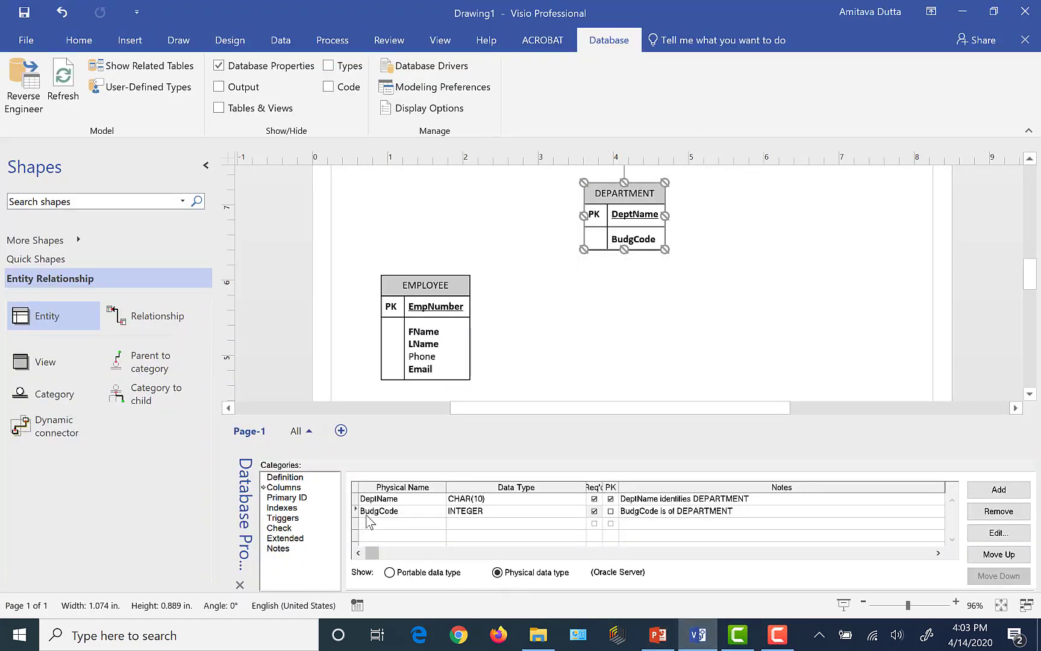
{"action": "left_click", "coordinate": [370, 523]}
{"action": "type", "text": "o"}
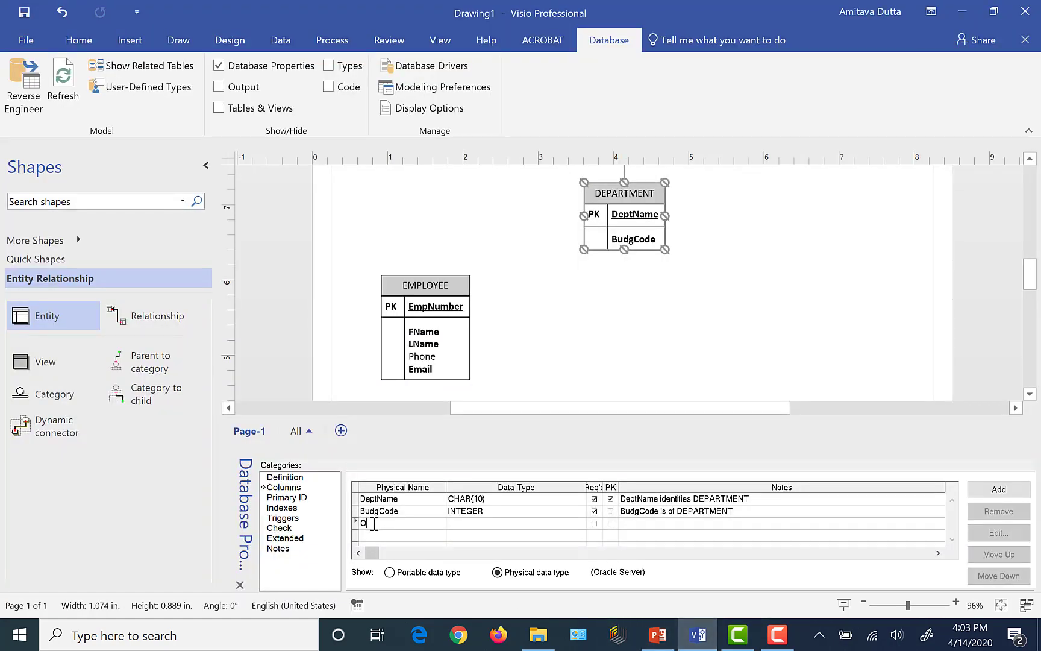
{"action": "type", "text": "ffNum"}
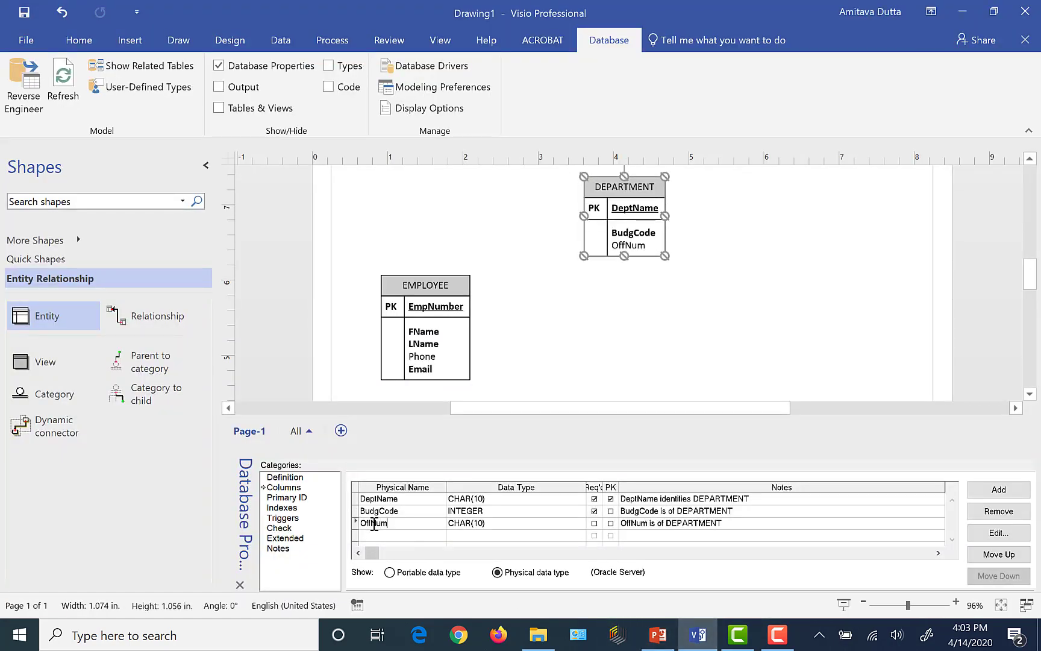
{"action": "left_click", "coordinate": [511, 524]}
{"action": "left_click", "coordinate": [578, 522]}
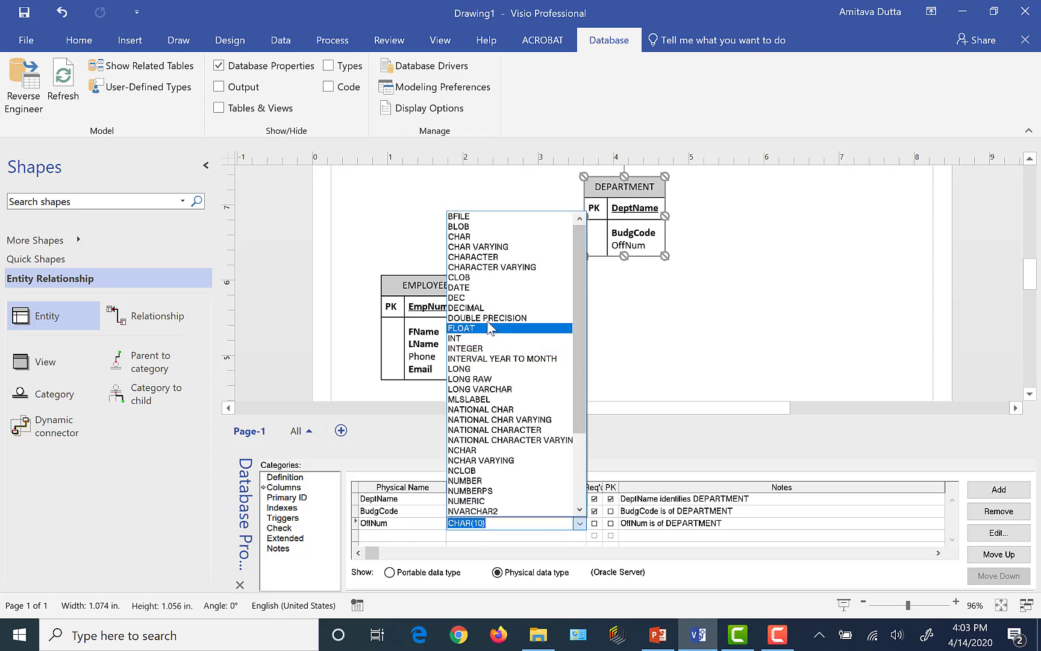
{"action": "left_click", "coordinate": [467, 348]}
{"action": "left_click", "coordinate": [594, 523]}
Check the PowerPoint reference diagram and add a Phone column with data type CHAR(12) to DEPARTMENT in Visio
{"action": "left_click", "coordinate": [390, 535]}
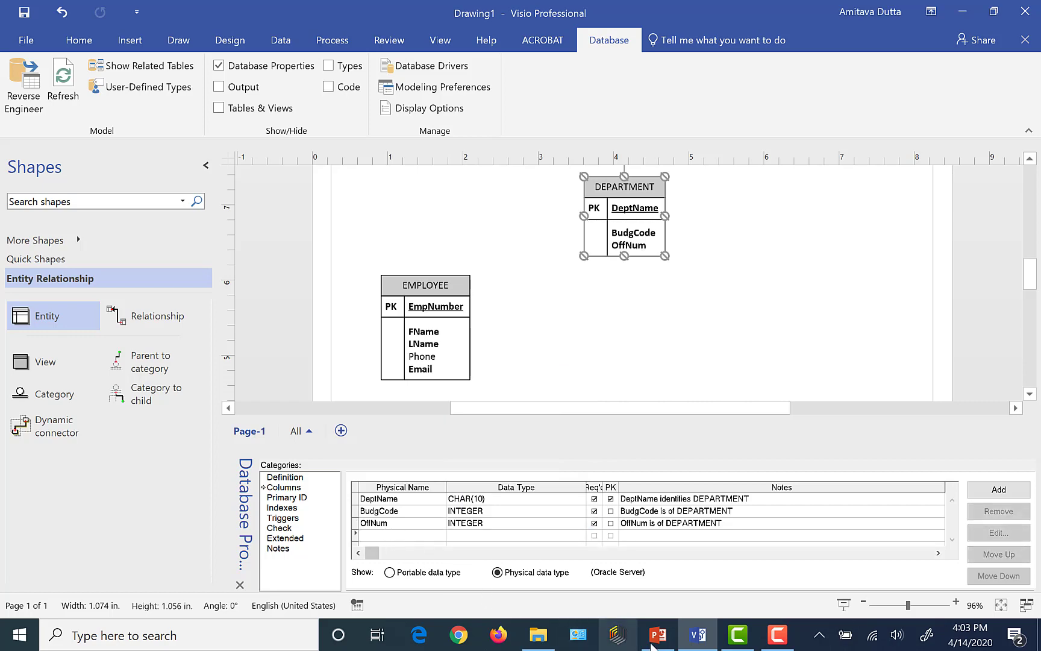
{"action": "left_click", "coordinate": [662, 648]}
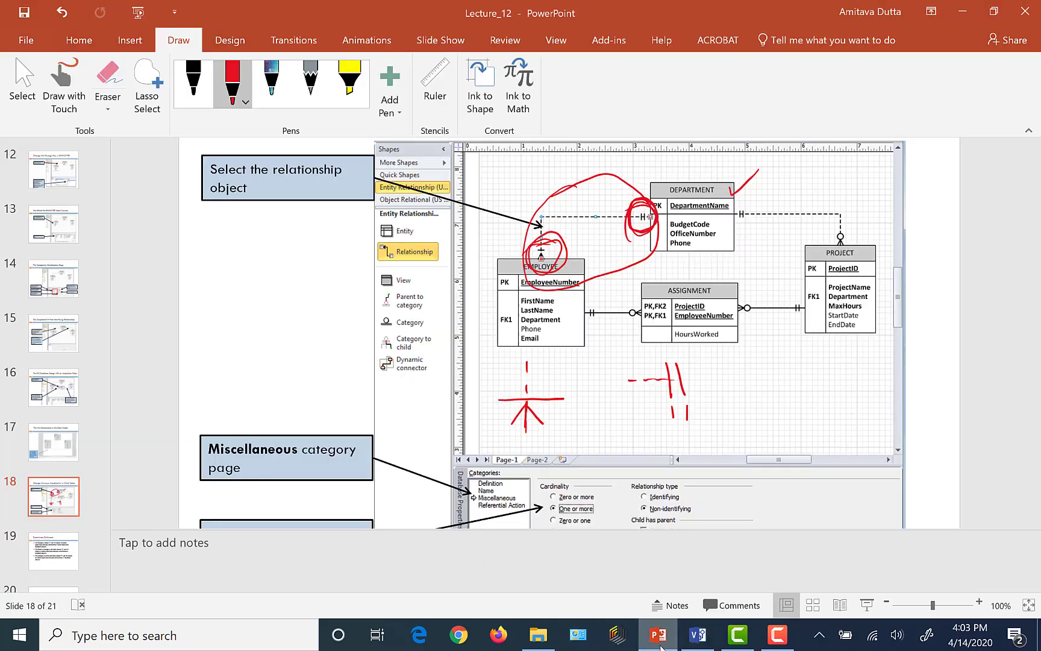
{"action": "left_click", "coordinate": [697, 636]}
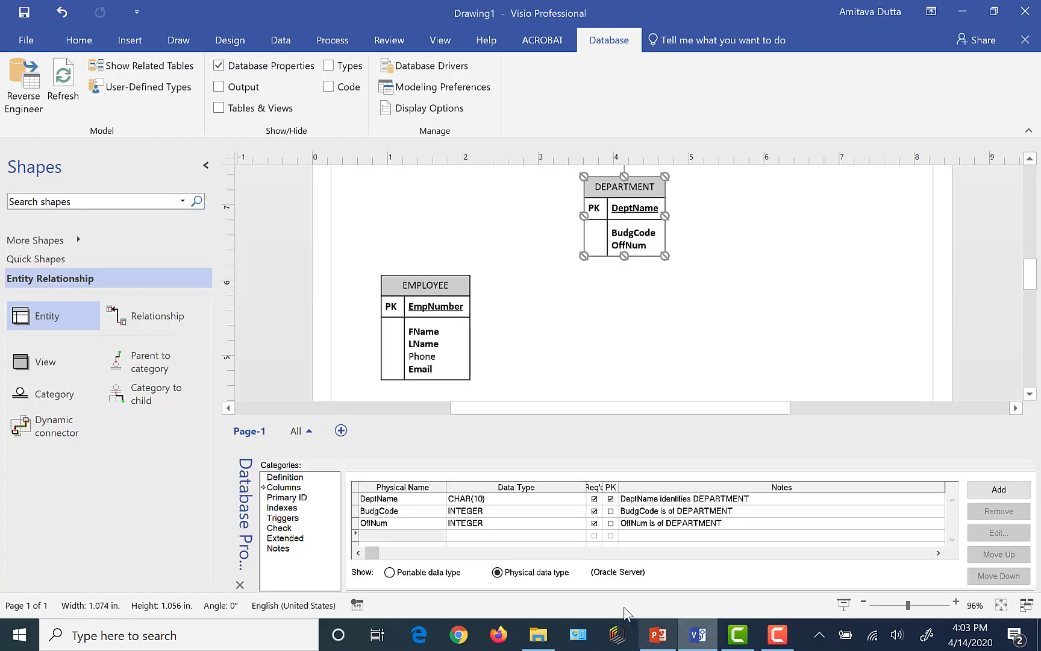
{"action": "left_click", "coordinate": [388, 536]}
{"action": "type", "text": "Phone"}
{"action": "key", "text": "Return"}
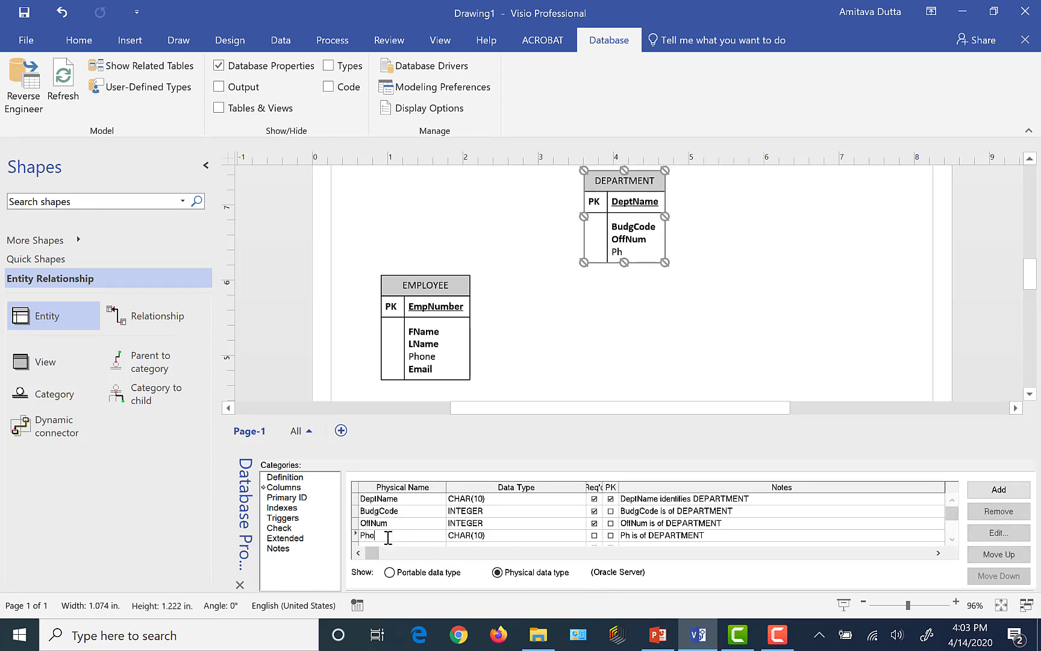
{"action": "left_click", "coordinate": [505, 536]}
{"action": "left_click", "coordinate": [503, 539]}
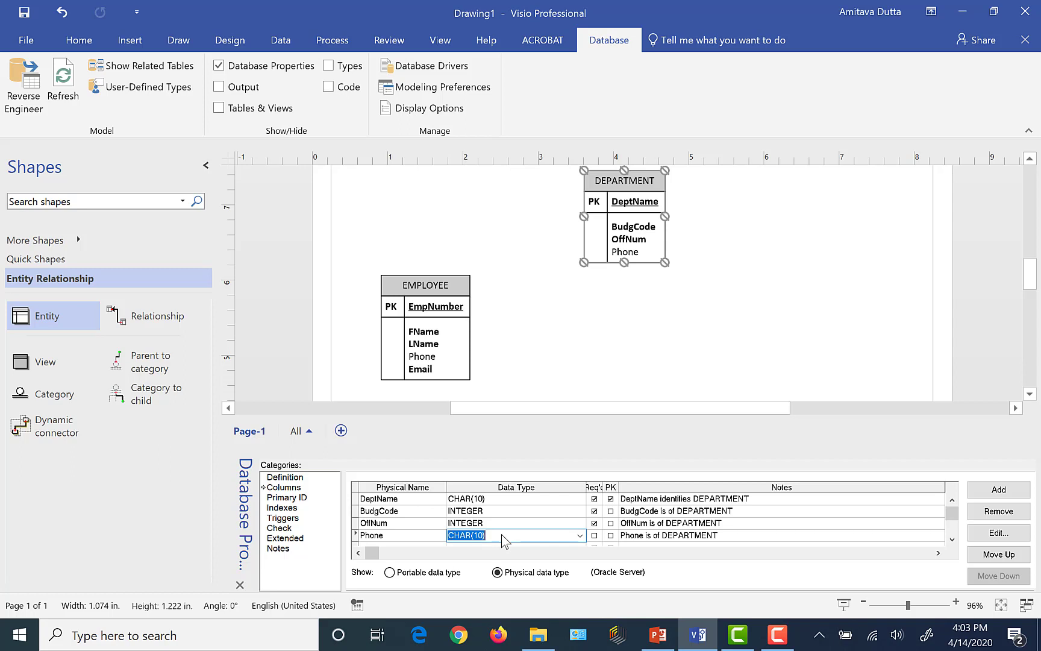
{"action": "key", "text": "b"}
{"action": "type", "text": "CHAR"}
{"action": "key", "text": "Tab"}
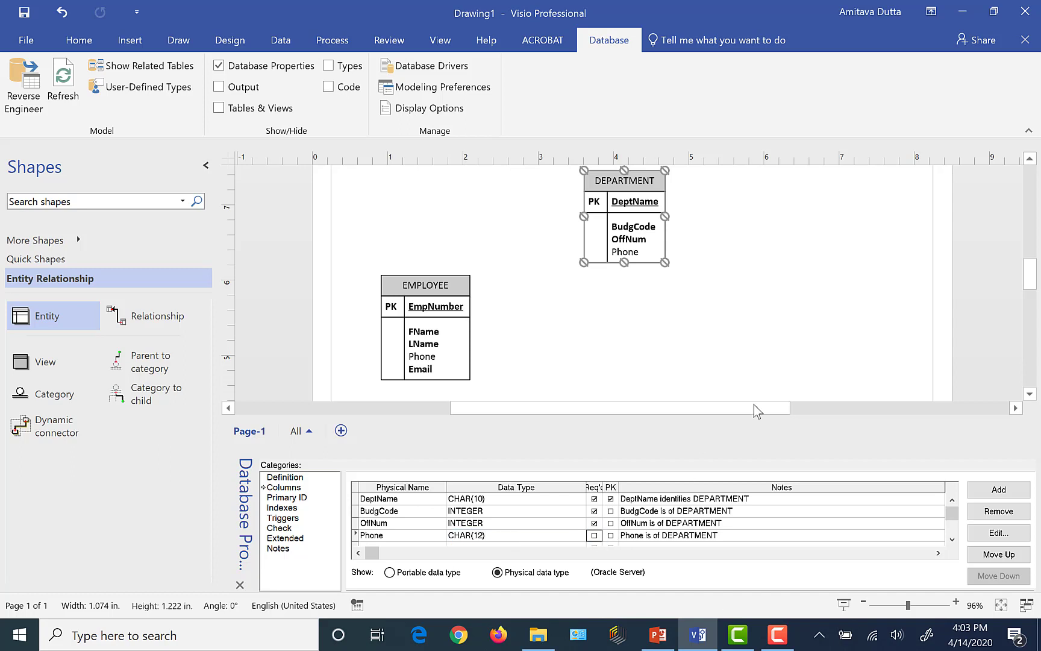
{"action": "left_click", "coordinate": [815, 289]}
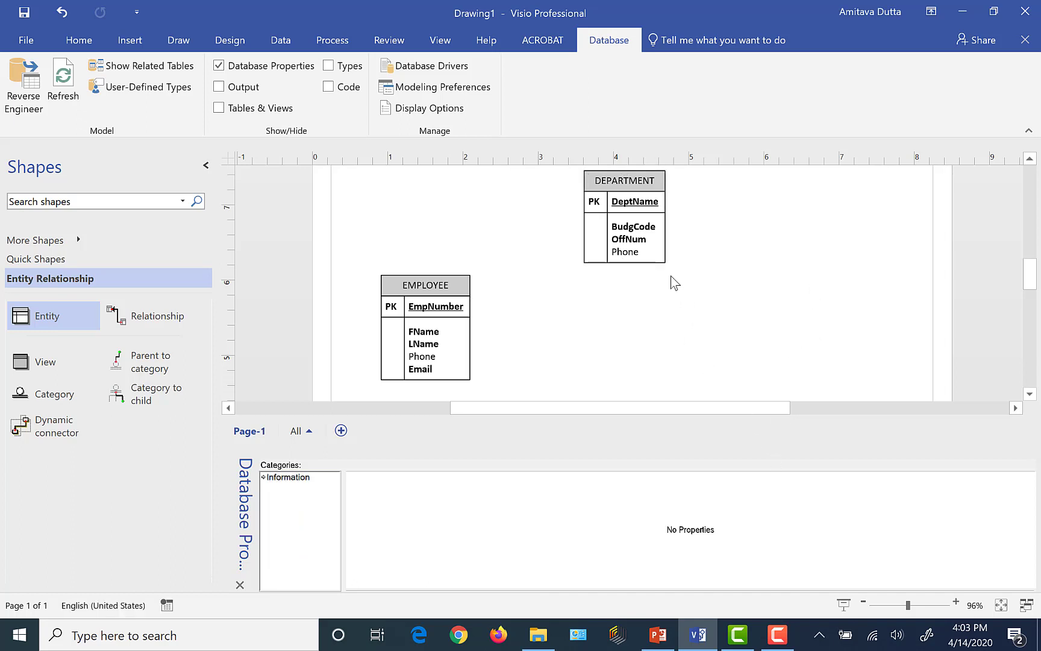
Reselect the DEPARTMENT entity, mark its Phone column as required, and deselect the entity
{"action": "left_click", "coordinate": [656, 182]}
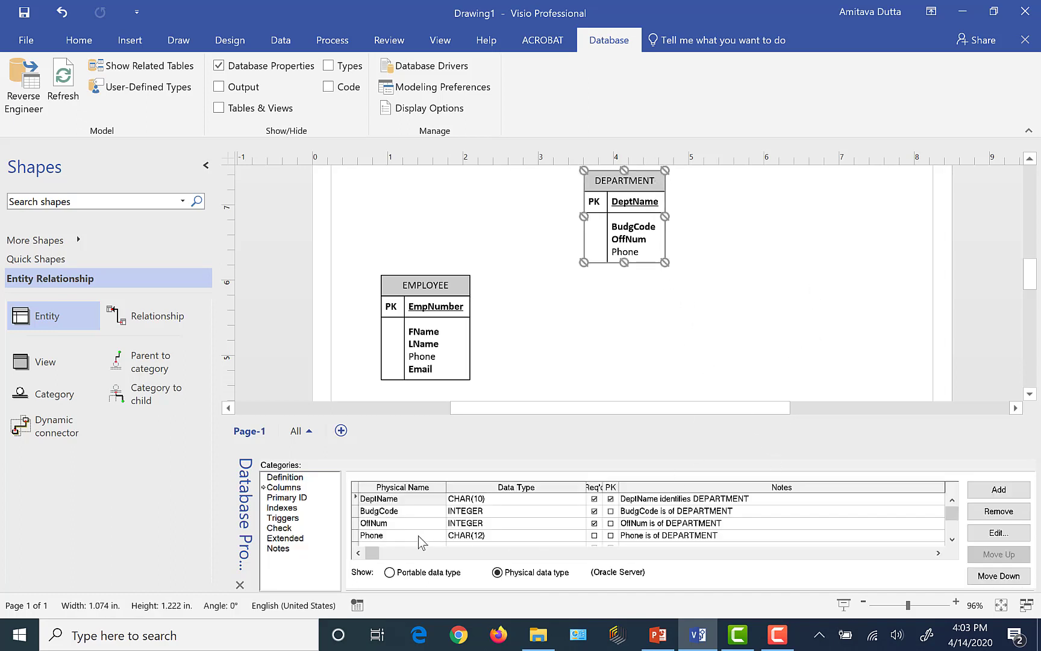
{"action": "left_click", "coordinate": [392, 535]}
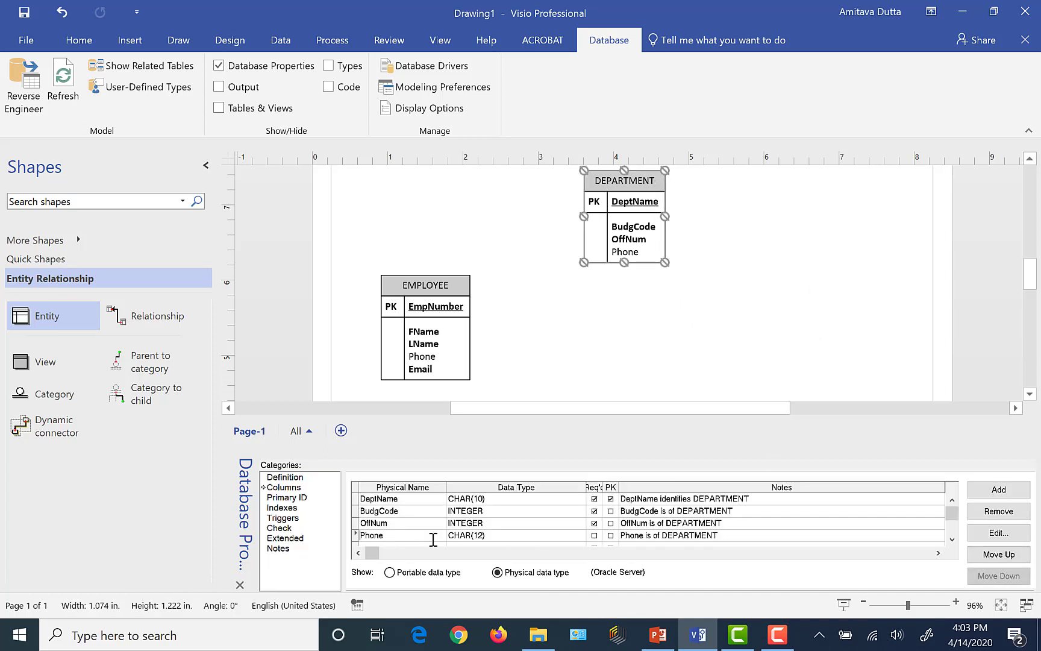
{"action": "left_click", "coordinate": [594, 535]}
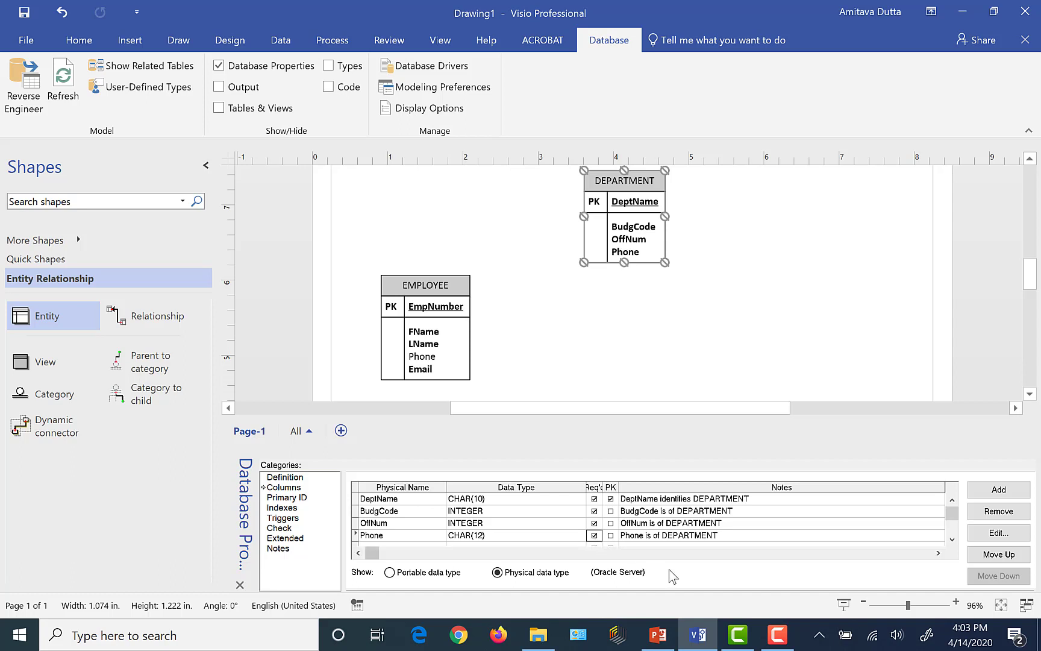
{"action": "left_click", "coordinate": [773, 245]}
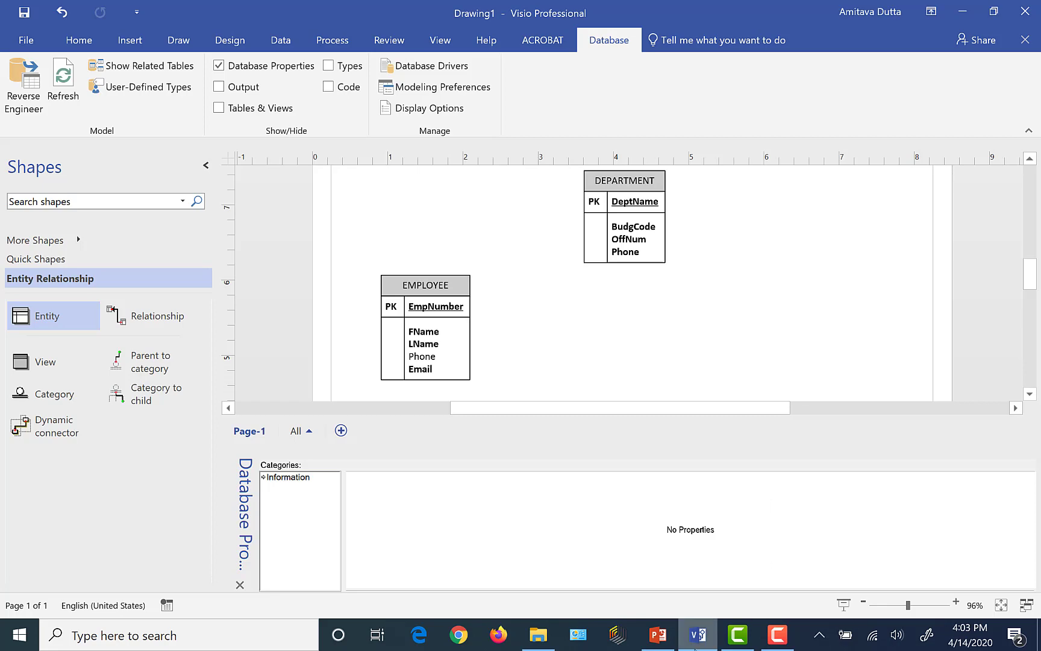
Review the relationship in the PowerPoint diagram and place an unattached Relationship connector between EMPLOYEE and DEPARTMENT on the Visio page
{"action": "left_click", "coordinate": [658, 635]}
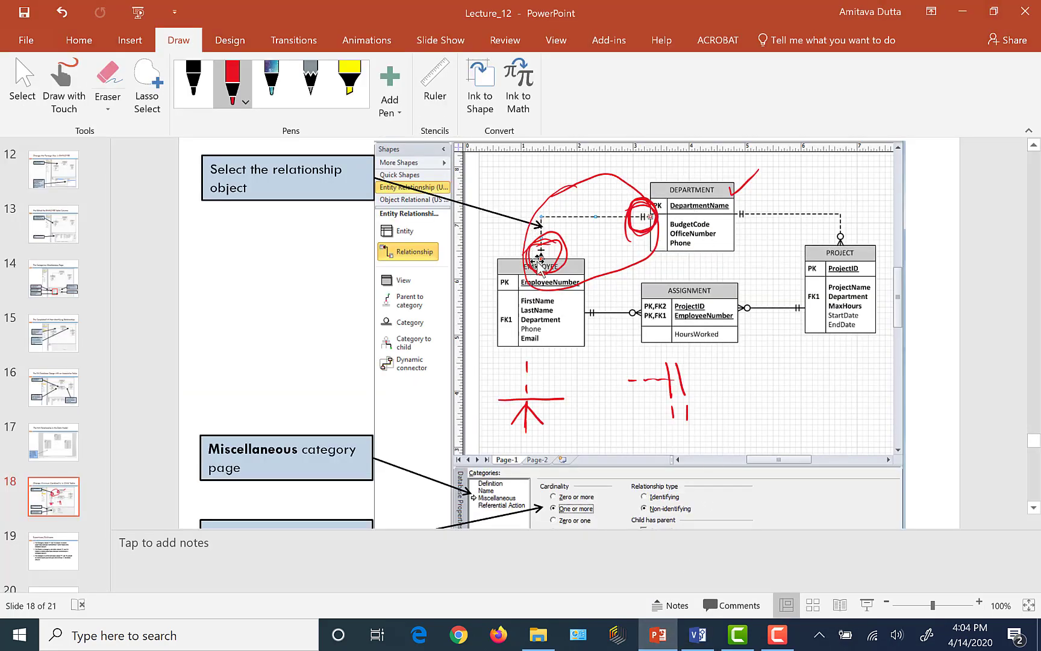
{"action": "left_click", "coordinate": [715, 646]}
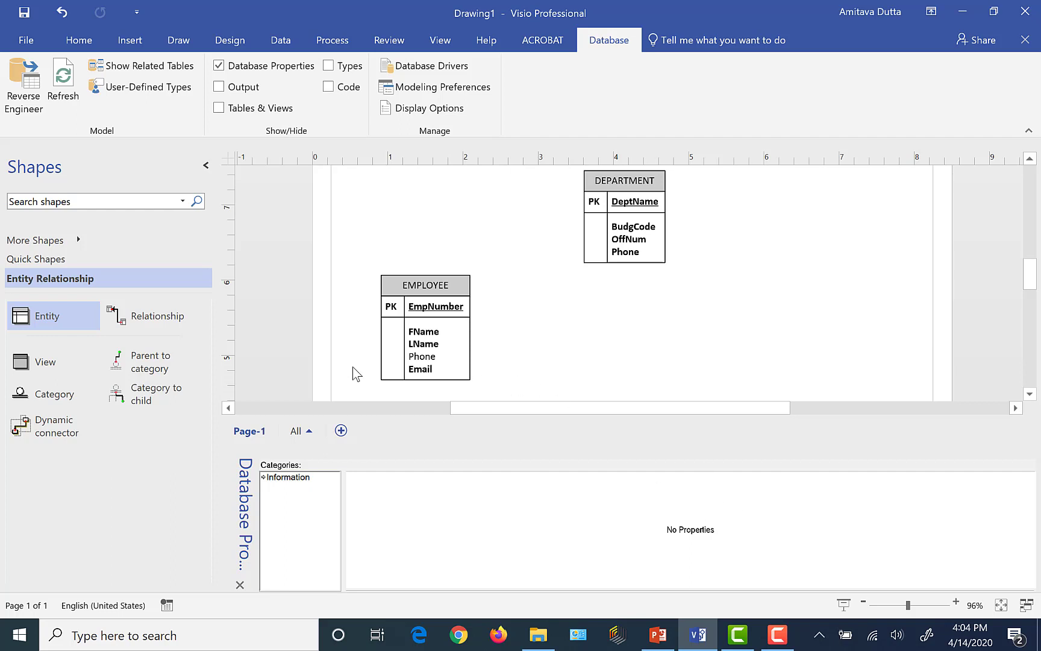
{"action": "left_click_drag", "start_coordinate": [124, 322], "coordinate": [506, 238]}
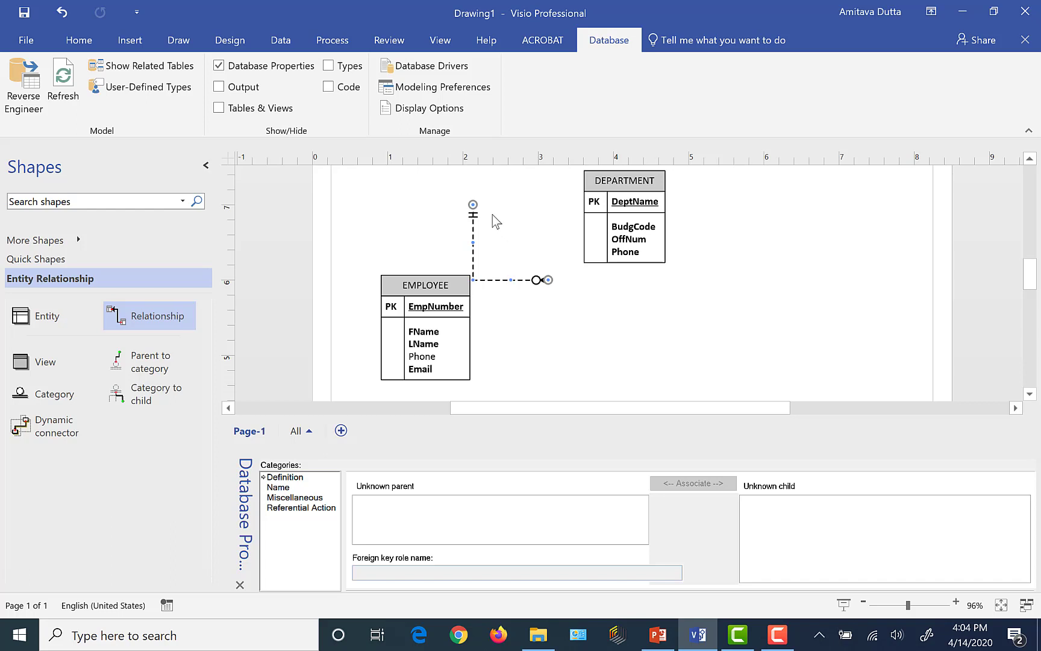
Attach the relationship connector's parent end to DEPARTMENT and its child end to EMPLOYEE
{"action": "left_click_drag", "start_coordinate": [473, 204], "coordinate": [583, 216]}
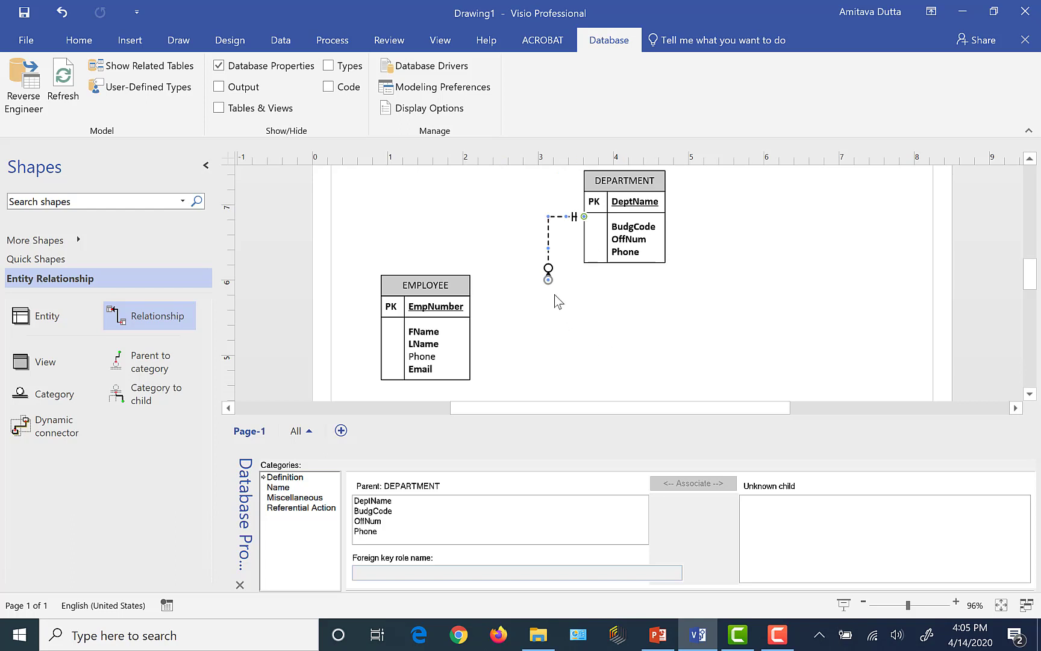
{"action": "left_click_drag", "start_coordinate": [548, 279], "coordinate": [453, 289]}
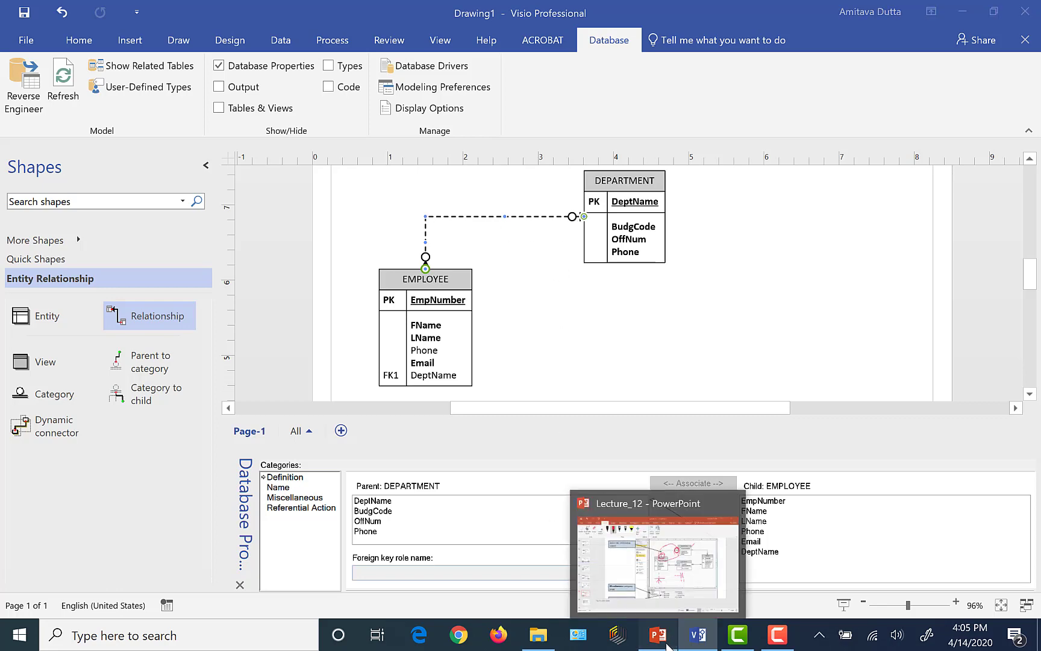
Switch to the PowerPoint slide, mark both ends of the EMPLOYEE–DEPARTMENT relationship in red ink, and return to Visio
{"action": "left_click", "coordinate": [667, 643]}
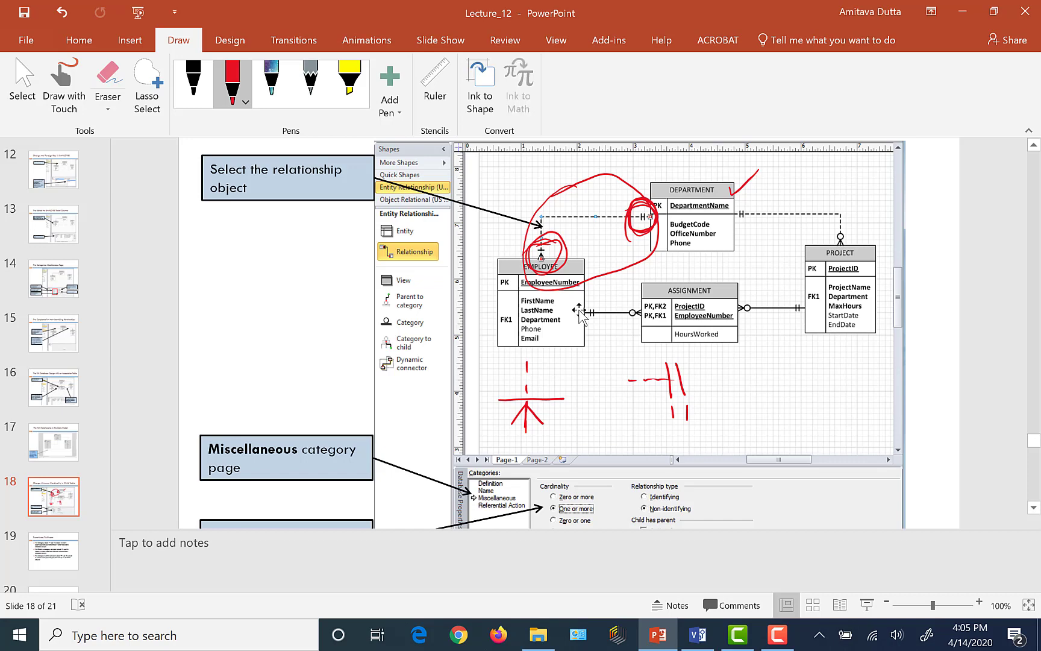
{"action": "left_click_drag", "start_coordinate": [633, 248], "coordinate": [631, 254]}
{"action": "left_click_drag", "start_coordinate": [563, 226], "coordinate": [542, 250]}
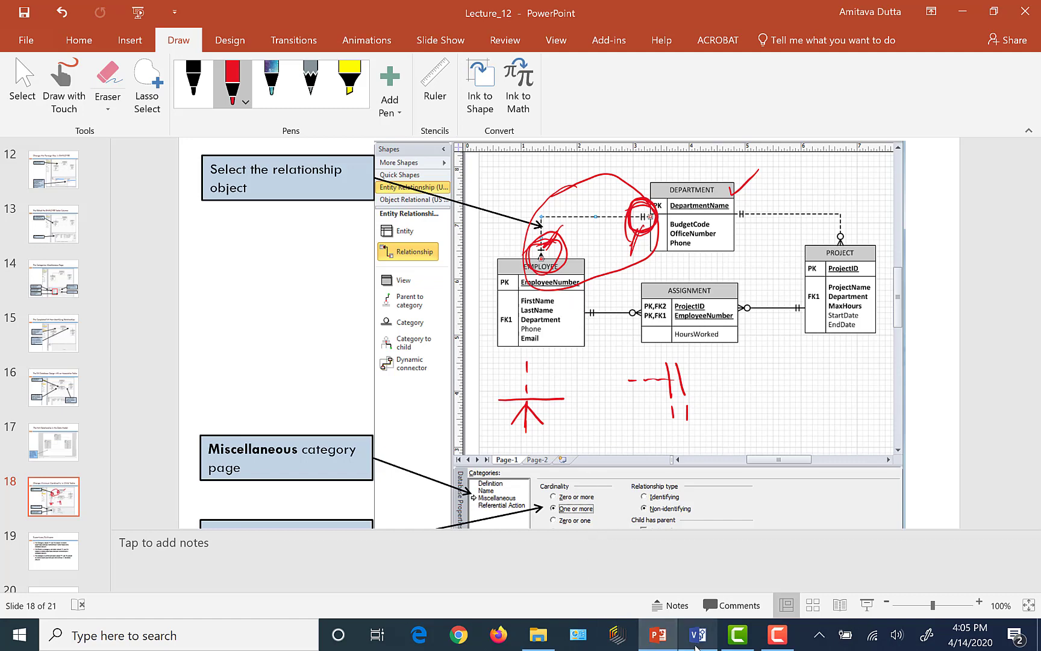
{"action": "mouse_move", "coordinate": [694, 647]}
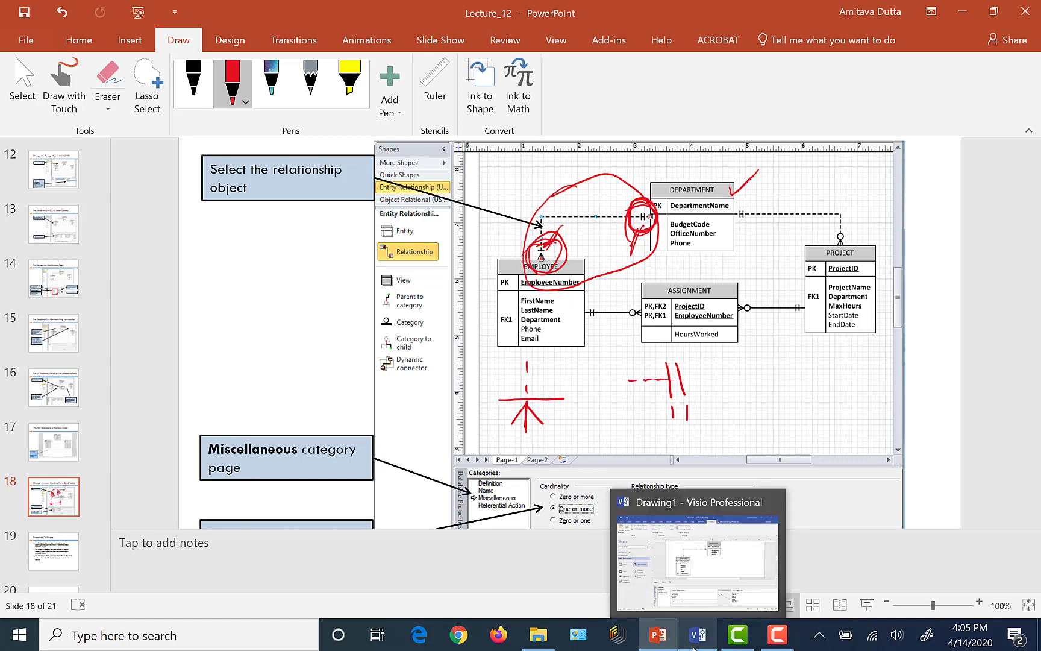
{"action": "left_click", "coordinate": [693, 645]}
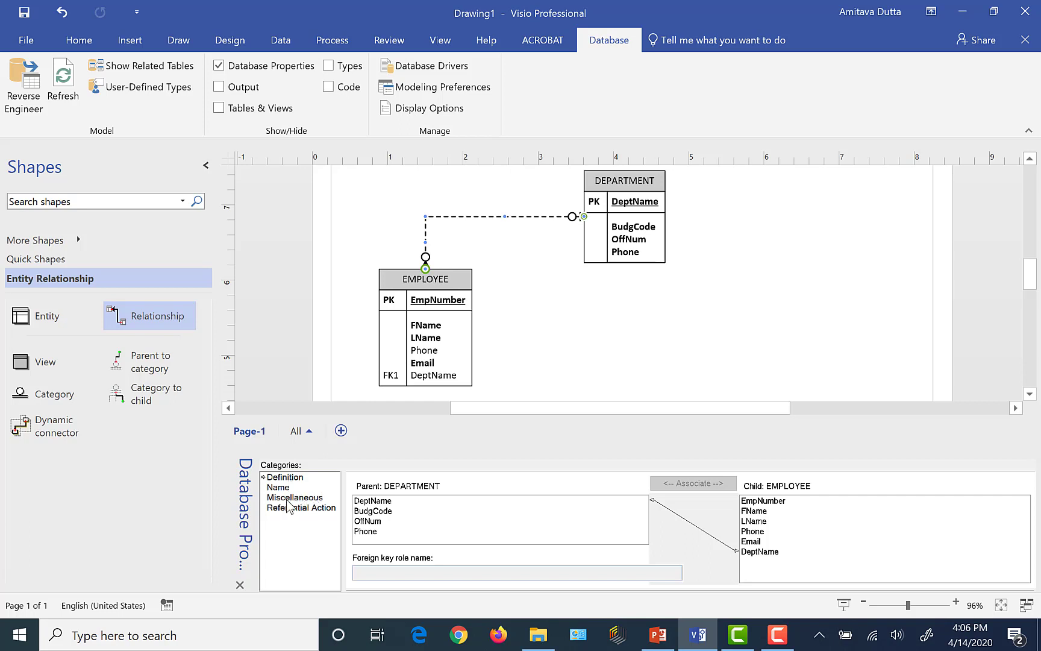
Set the relationship's cardinality to One or more and deselect it
{"action": "left_click", "coordinate": [294, 498]}
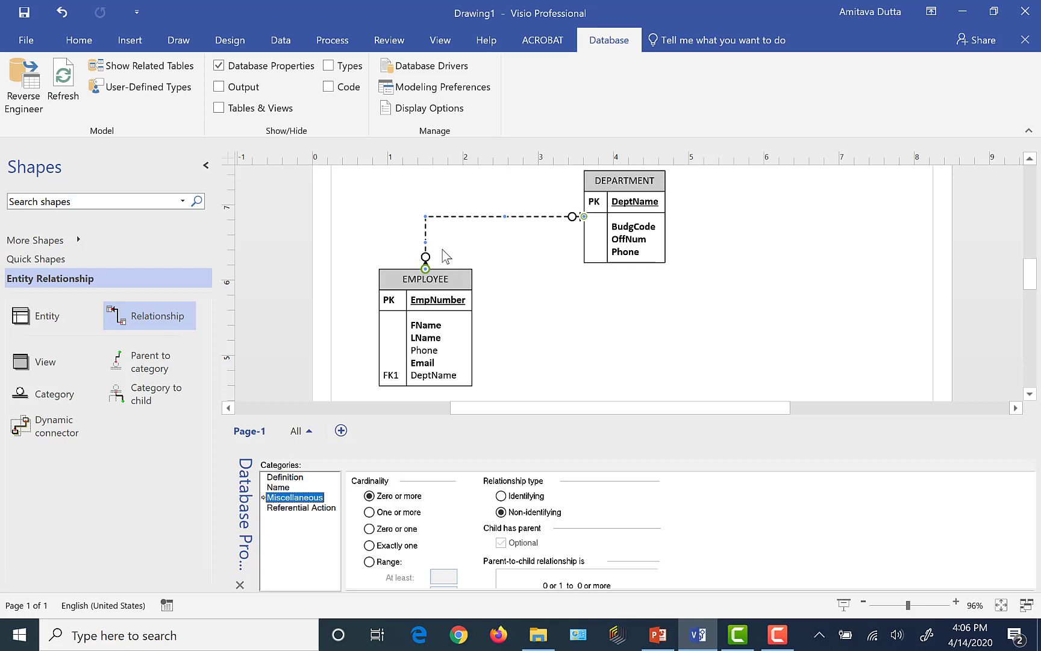
{"action": "left_click", "coordinate": [369, 512]}
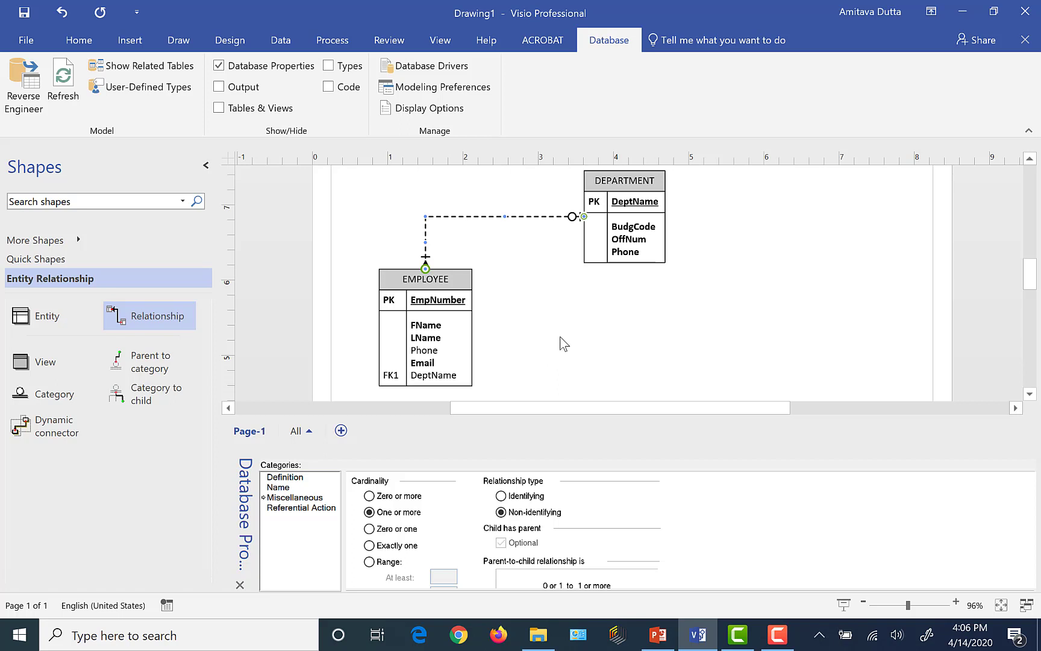
{"action": "left_click", "coordinate": [605, 324]}
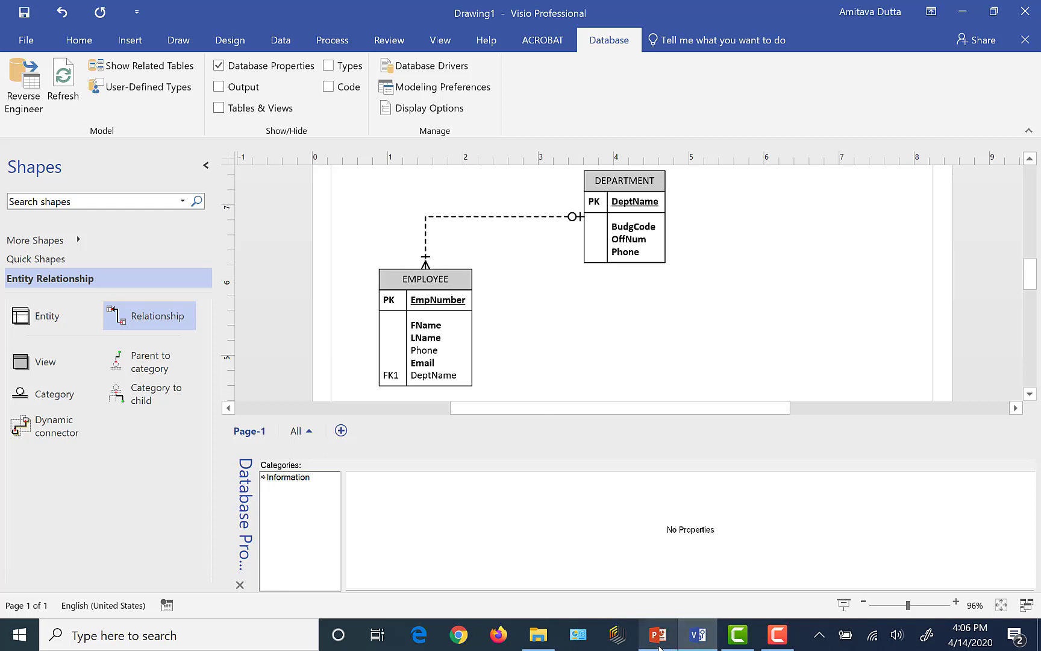
On the PowerPoint slide, erase the ink around the relationship's EMPLOYEE end, circle that end in red again, and return to Visio
{"action": "left_click", "coordinate": [659, 638]}
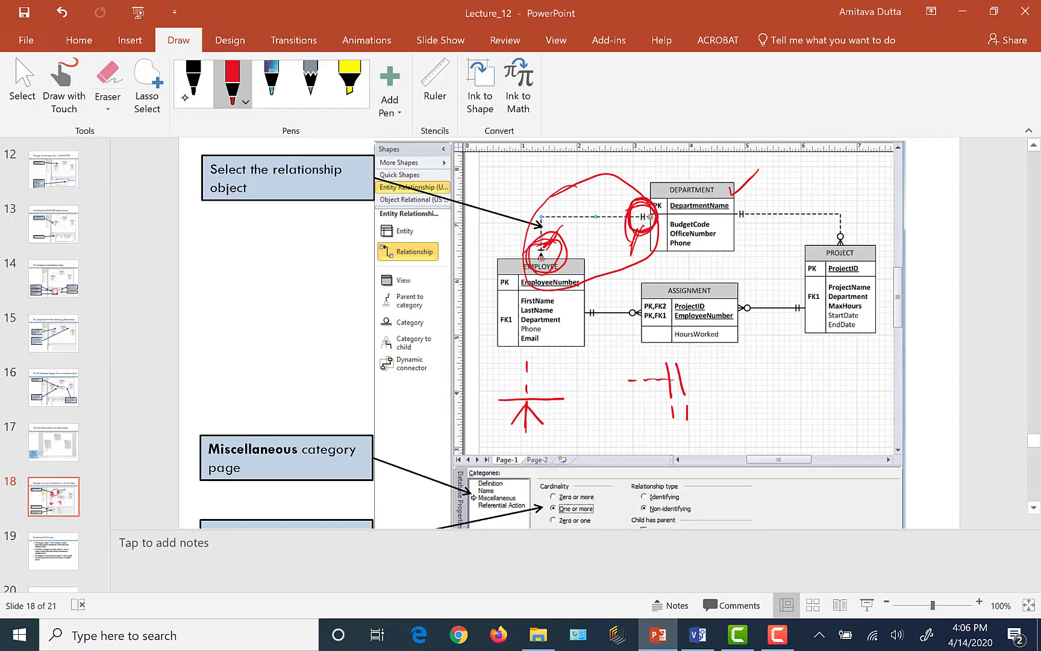
{"action": "left_click", "coordinate": [108, 84]}
{"action": "left_click", "coordinate": [538, 265]}
{"action": "left_click_drag", "start_coordinate": [538, 265], "coordinate": [558, 215]}
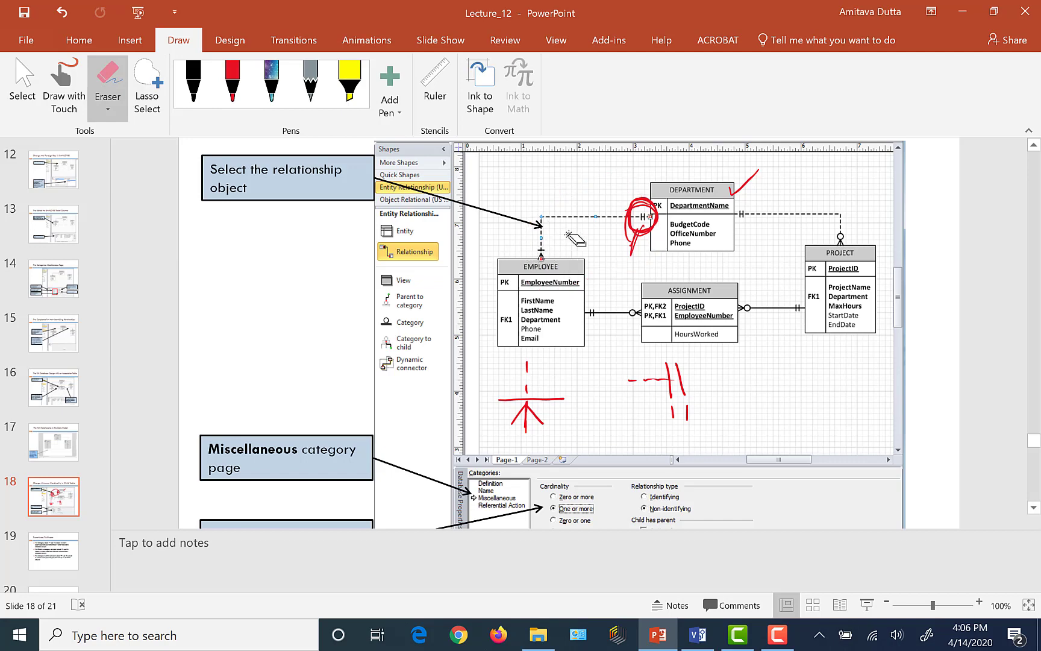
{"action": "left_click", "coordinate": [232, 82]}
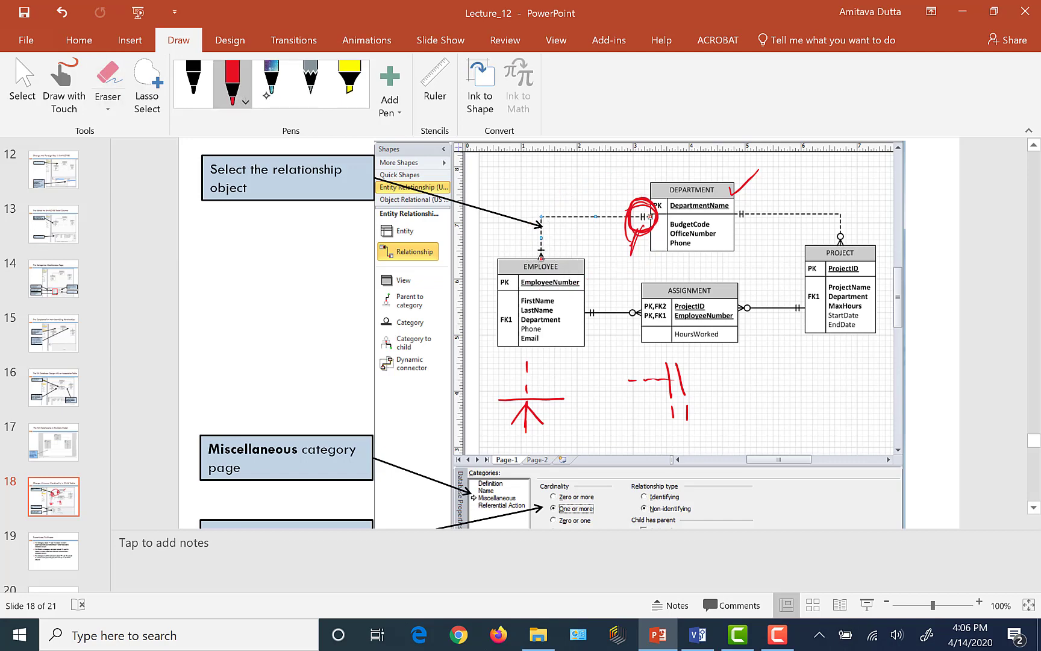
{"action": "mouse_move", "coordinate": [548, 235]}
{"action": "left_mouse_down"}
{"action": "mouse_move", "coordinate": [514, 272]}
{"action": "mouse_move", "coordinate": [560, 232]}
{"action": "mouse_move", "coordinate": [522, 246]}
{"action": "left_mouse_up"}
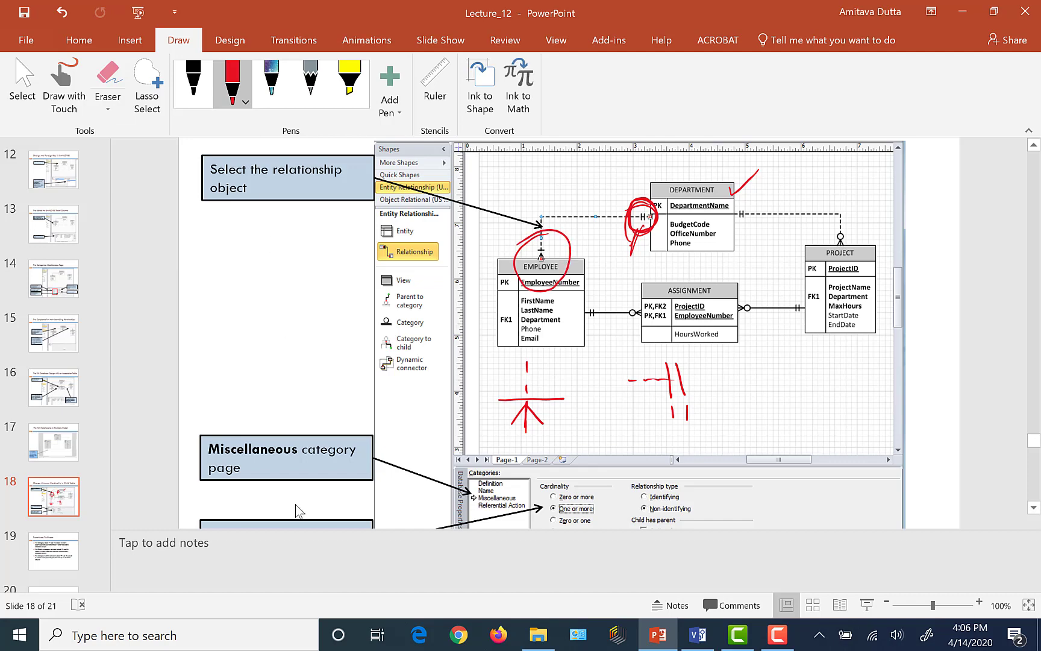
{"action": "left_click", "coordinate": [694, 644]}
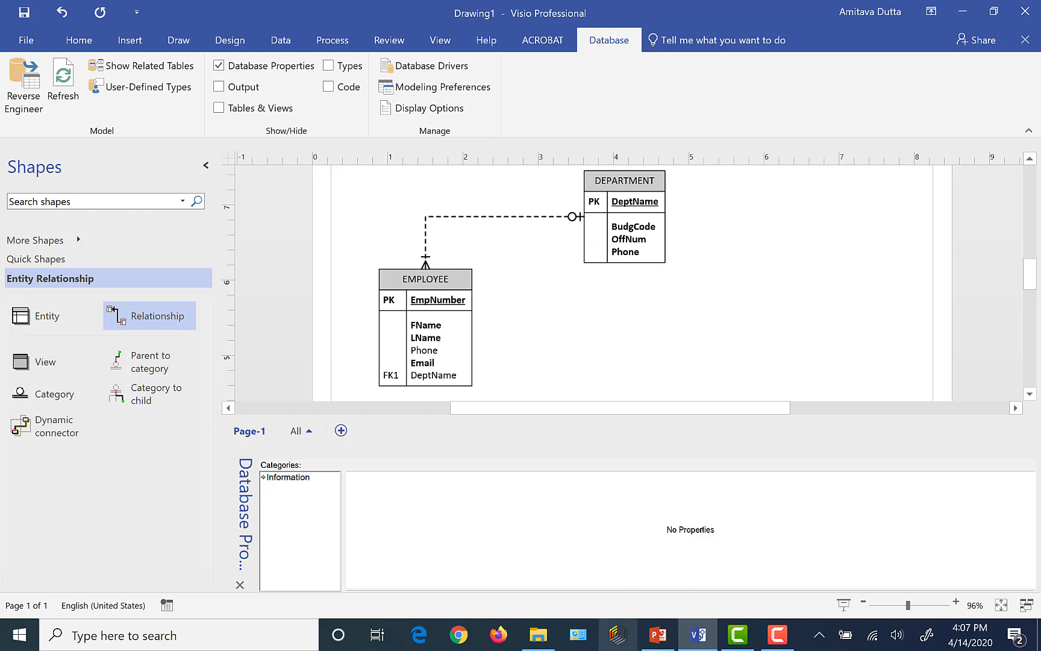
On the PowerPoint slide, replace the ink at the DEPARTMENT end with a red circle, circle the sketched double-bar symbol, and return to Visio
{"action": "left_click", "coordinate": [645, 649]}
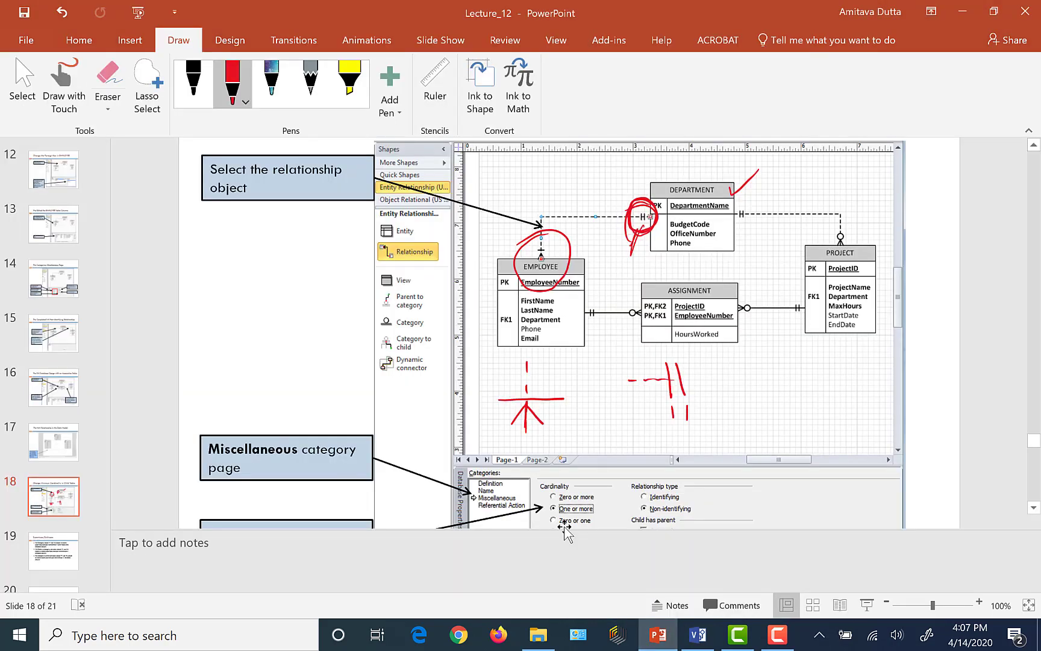
{"action": "left_click", "coordinate": [107, 78]}
{"action": "left_click_drag", "start_coordinate": [628, 210], "coordinate": [628, 255]}
{"action": "left_click", "coordinate": [232, 84]}
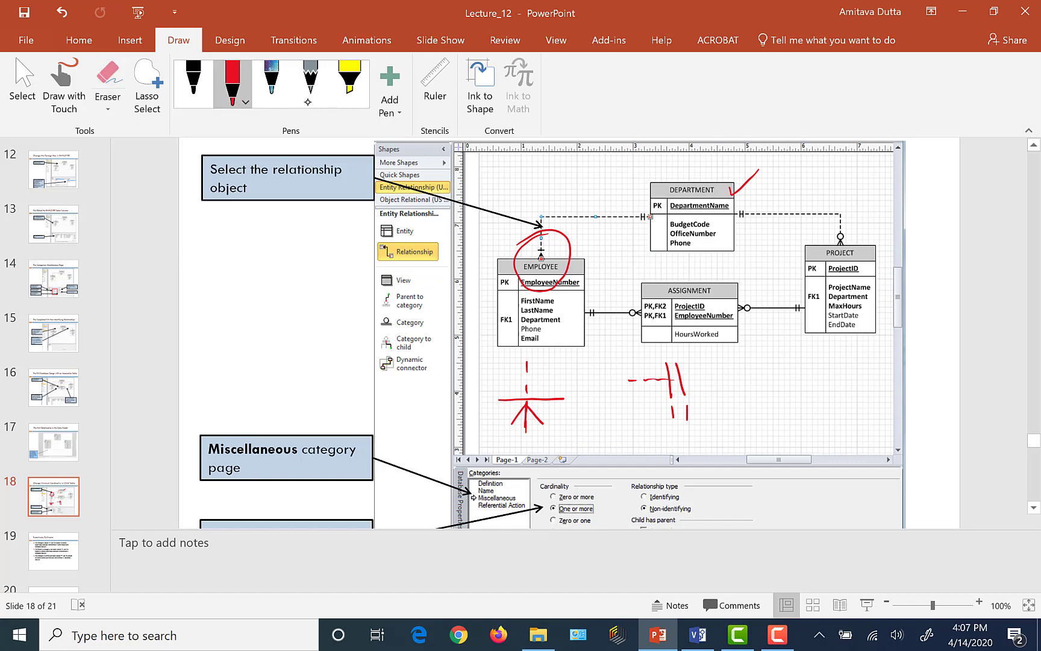
{"action": "mouse_move", "coordinate": [645, 190]}
{"action": "left_mouse_down"}
{"action": "mouse_move", "coordinate": [627, 205]}
{"action": "mouse_move", "coordinate": [649, 194]}
{"action": "left_mouse_up"}
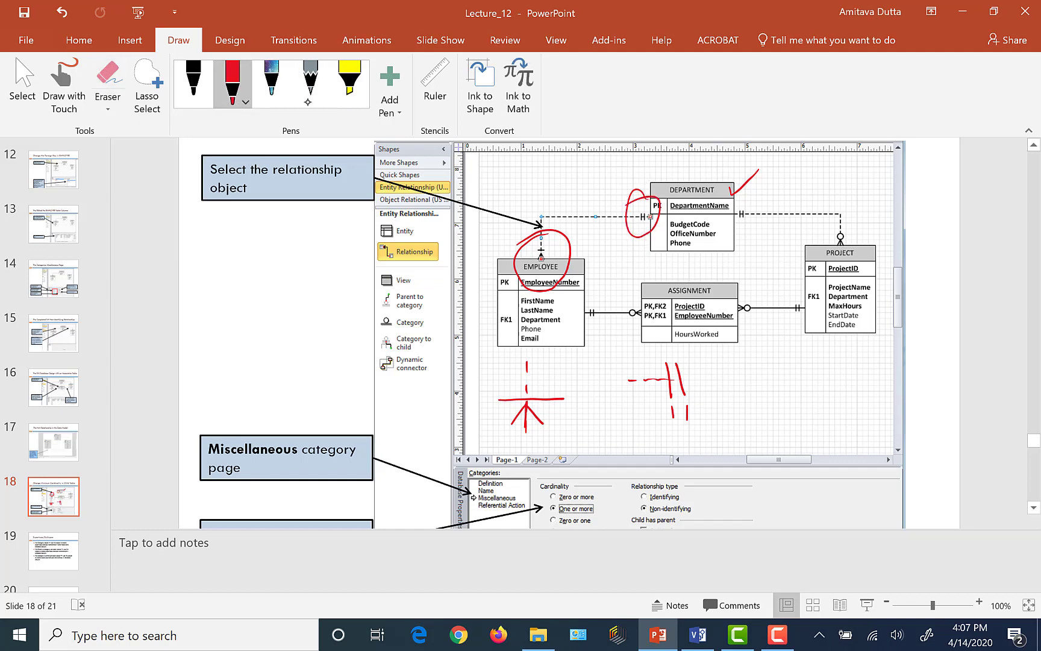
{"action": "mouse_move", "coordinate": [693, 351]}
{"action": "left_mouse_down"}
{"action": "mouse_move", "coordinate": [646, 371]}
{"action": "mouse_move", "coordinate": [701, 353]}
{"action": "mouse_move", "coordinate": [687, 351]}
{"action": "left_mouse_up"}
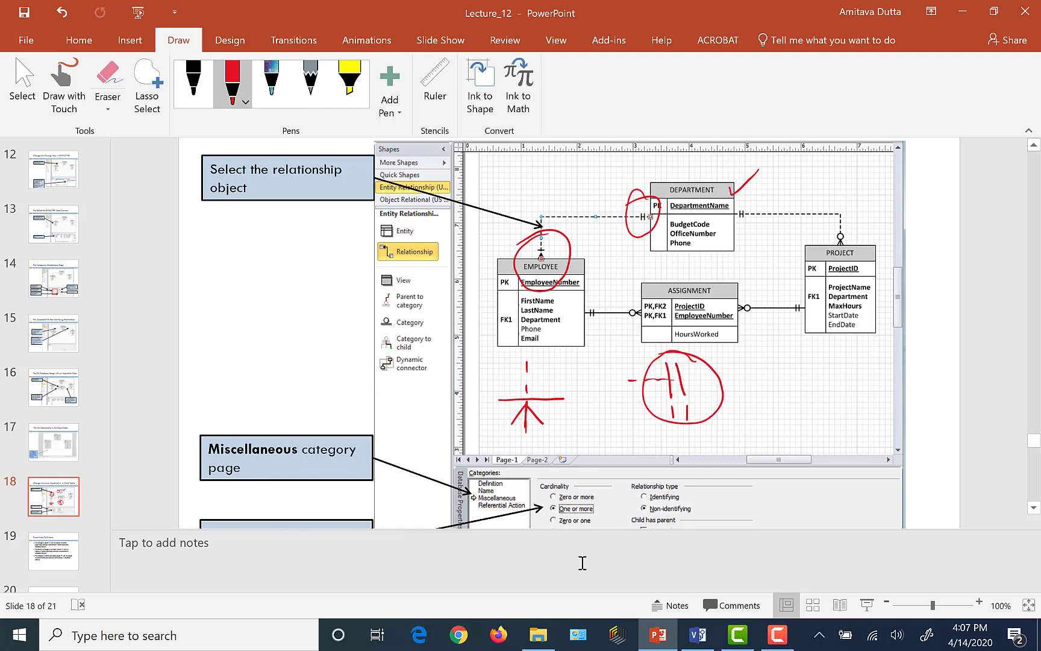
{"action": "left_click", "coordinate": [709, 644]}
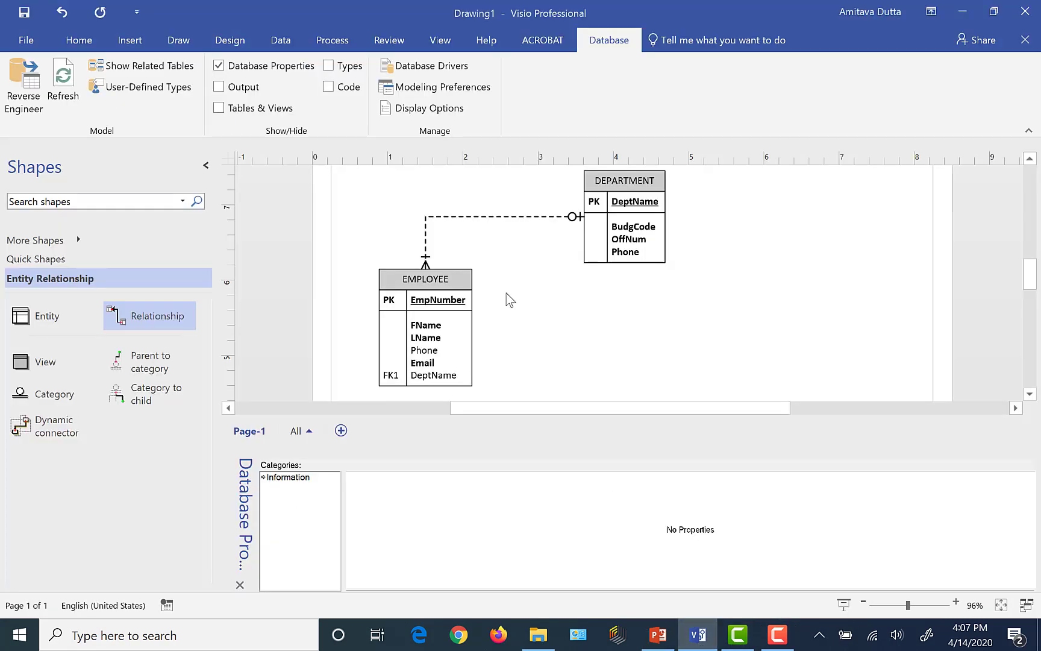
Set the EMPLOYEE–DEPARTMENT relationship type to Identifying and compare it with the PowerPoint diagram
{"action": "left_click", "coordinate": [490, 217]}
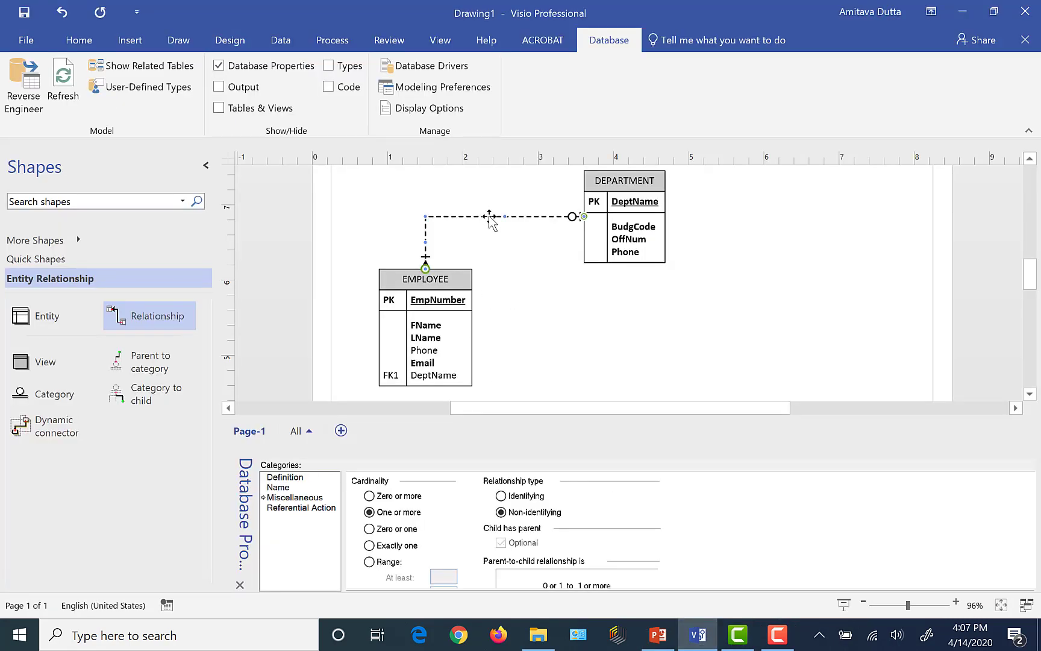
{"action": "left_click", "coordinate": [296, 498]}
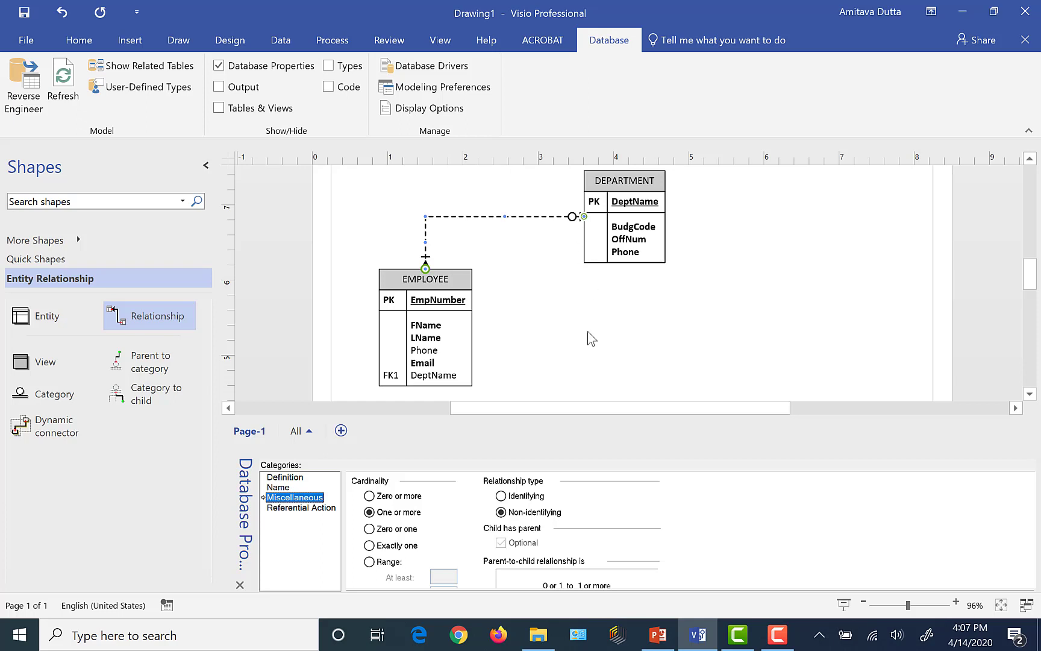
{"action": "left_click", "coordinate": [501, 496]}
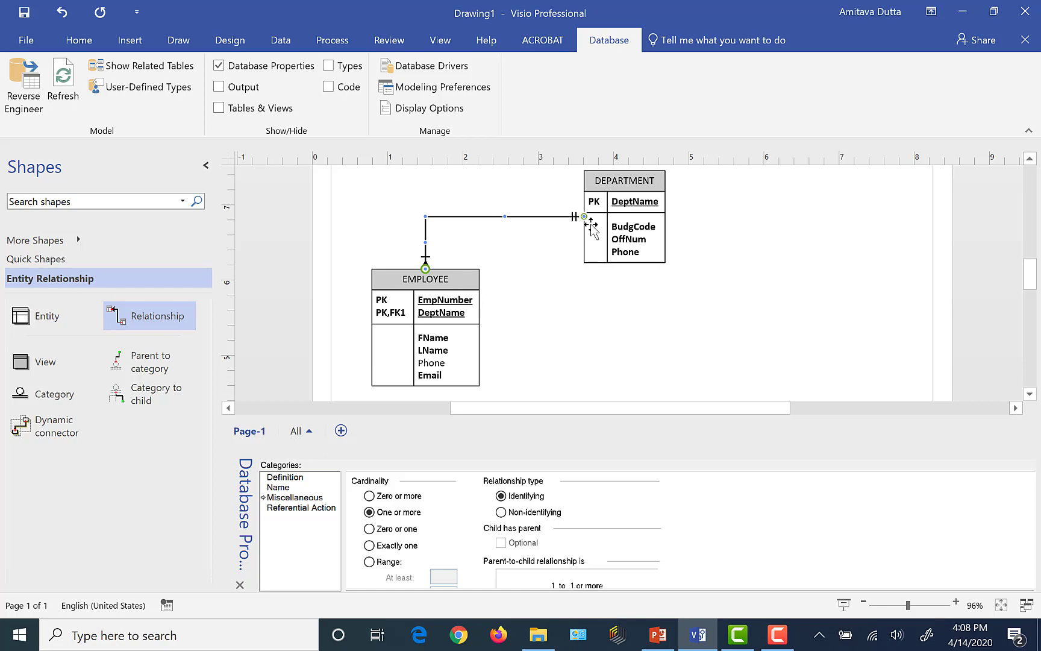
{"action": "left_click", "coordinate": [658, 634]}
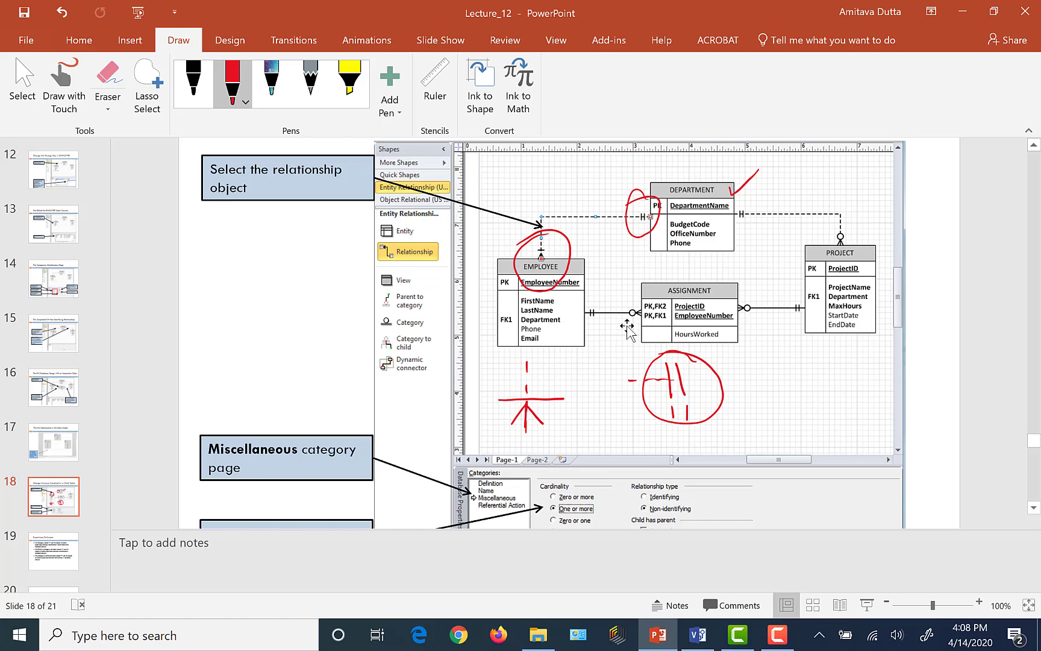
{"action": "left_click", "coordinate": [693, 638]}
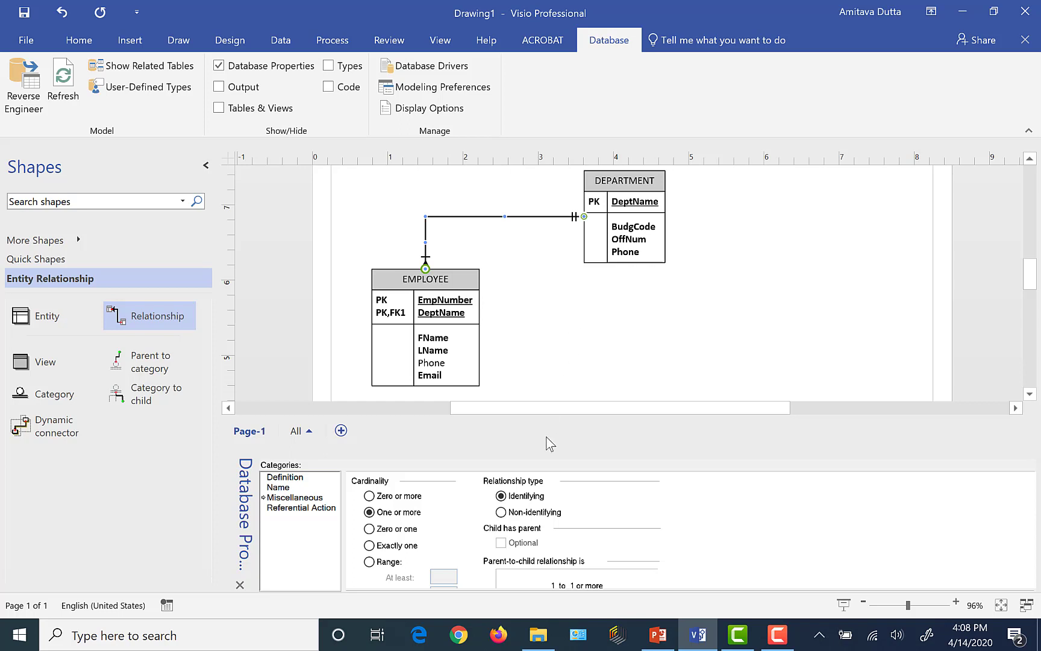
Set the relationship type to Non-identifying and recheck the PowerPoint diagram before returning to Visio
{"action": "left_click", "coordinate": [502, 512]}
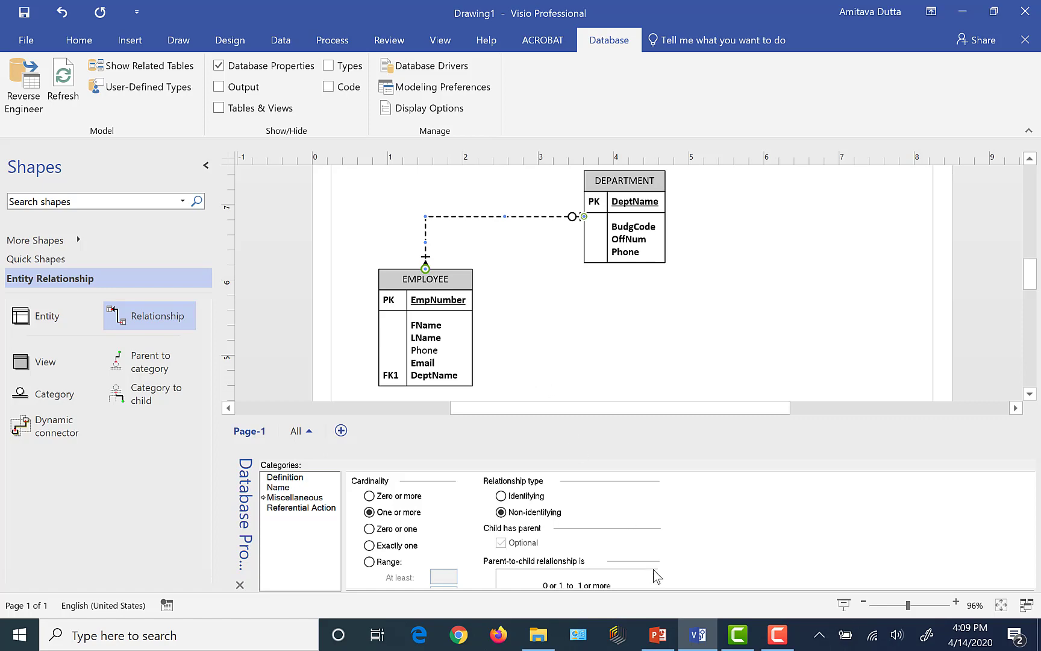
{"action": "left_click", "coordinate": [656, 637]}
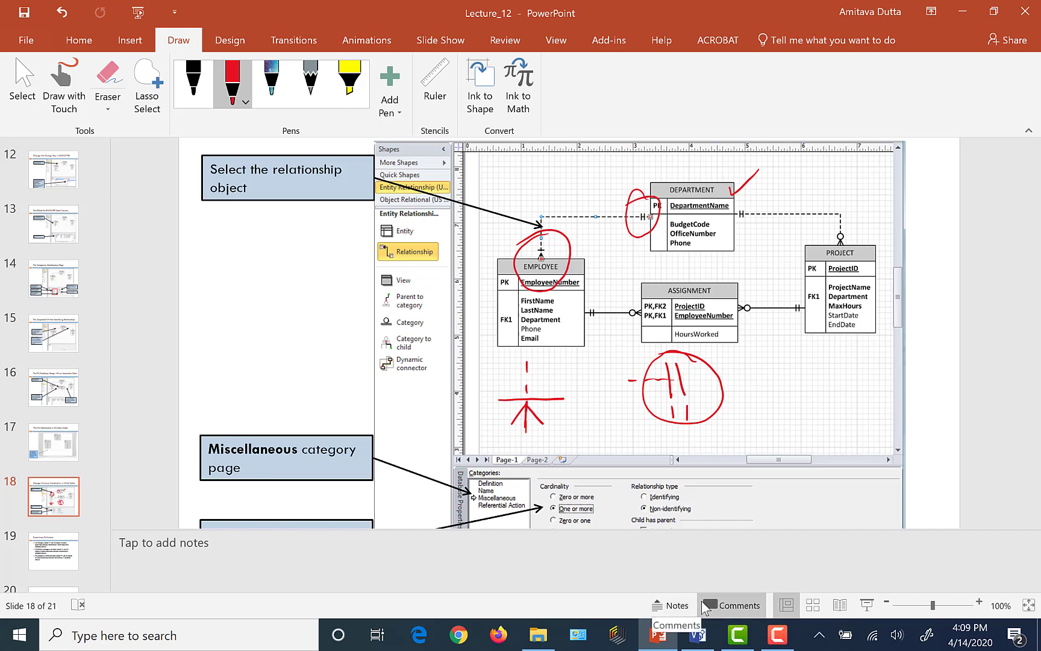
{"action": "left_click", "coordinate": [715, 644]}
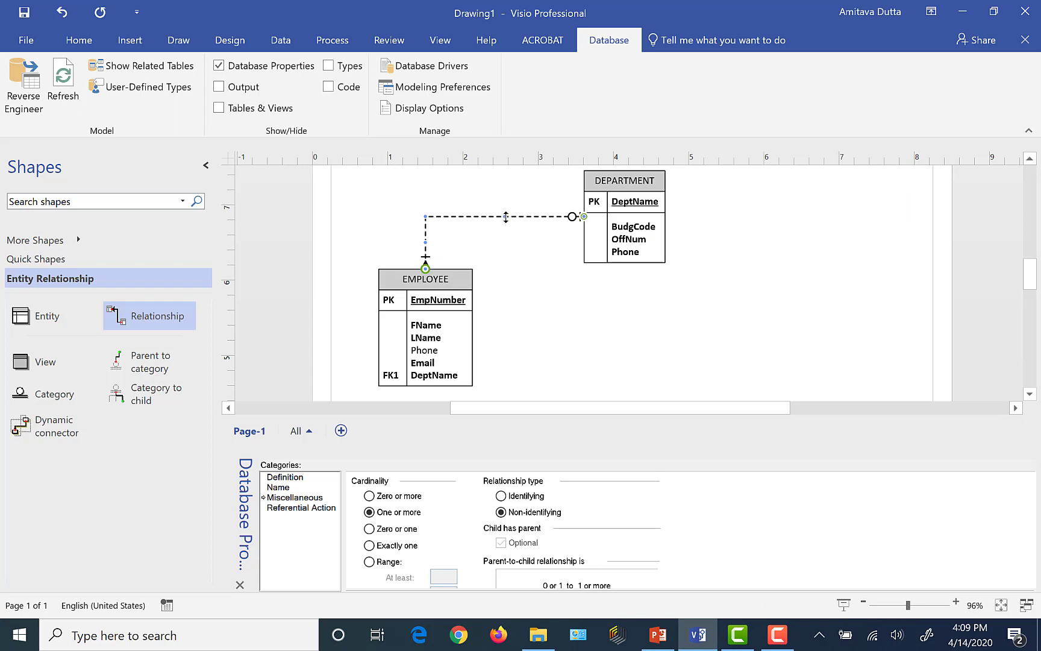
Delete the relationship connector between EMPLOYEE and DEPARTMENT
{"action": "key", "text": "Escape"}
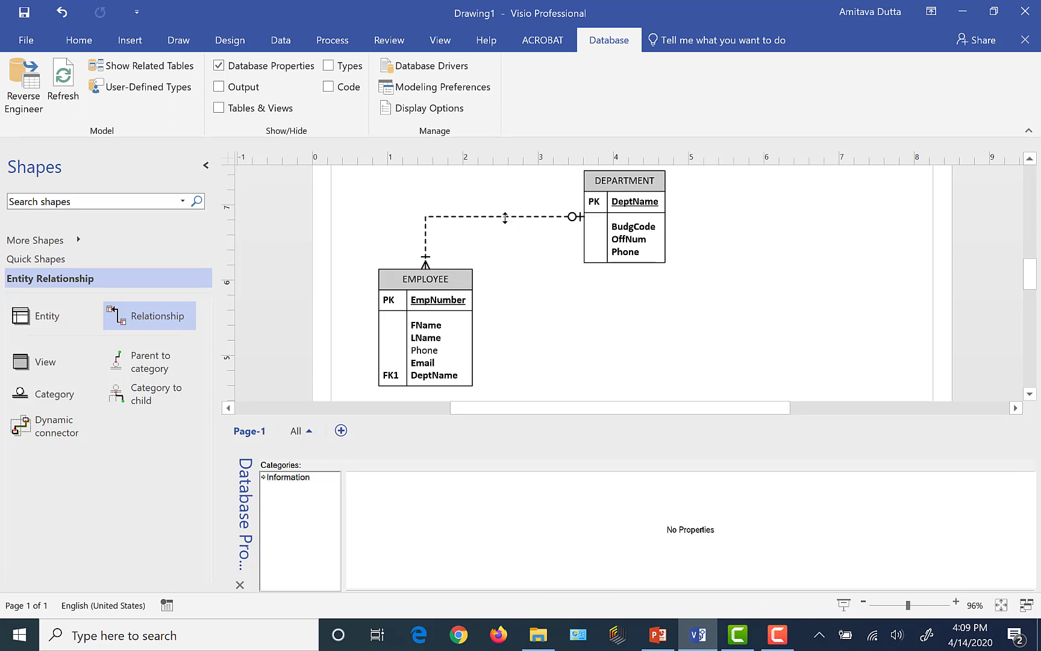
{"action": "left_click", "coordinate": [506, 218]}
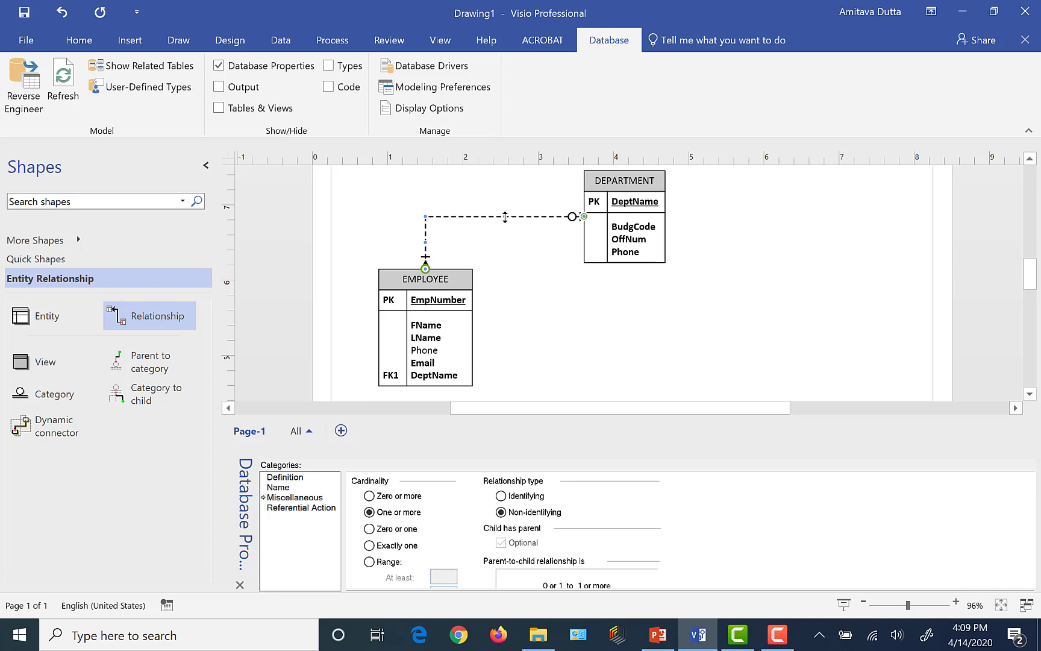
{"action": "key", "text": "Delete"}
{"action": "left_click", "coordinate": [553, 374]}
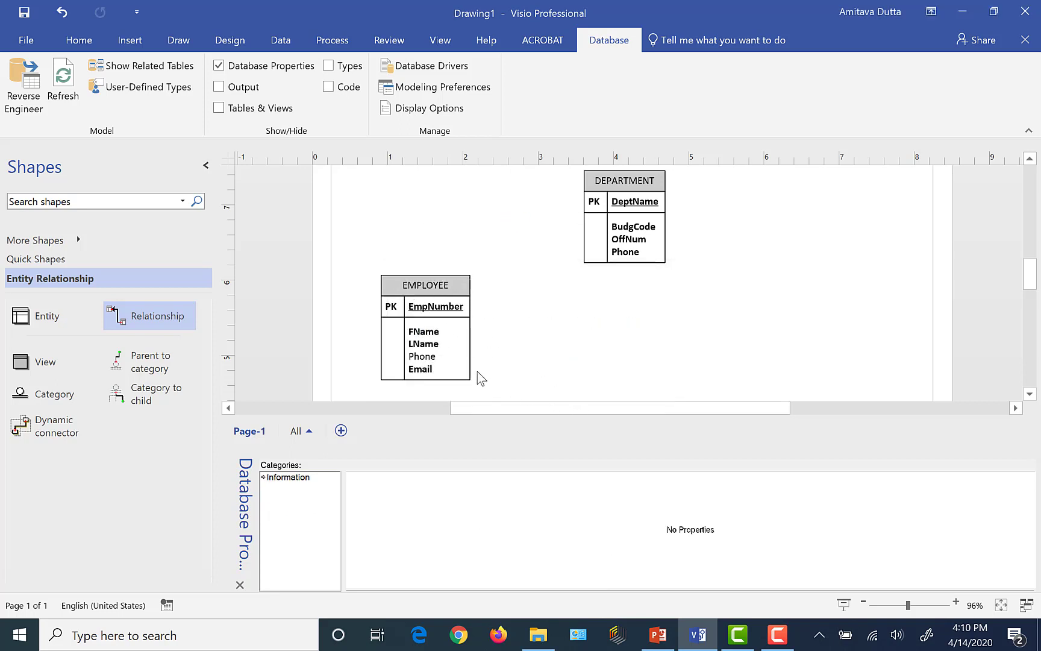
Move the EMPLOYEE and DEPARTMENT entities slightly upward and to the right on the page
{"action": "left_click", "coordinate": [398, 286]}
{"action": "left_click_drag", "start_coordinate": [397, 288], "coordinate": [401, 274]}
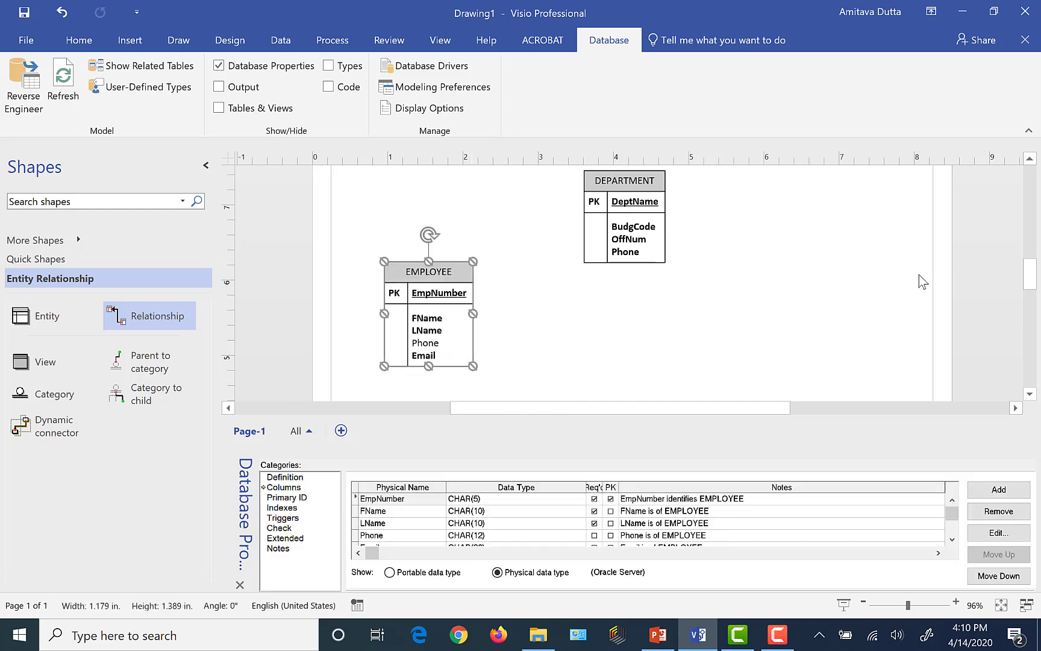
{"action": "left_click", "coordinate": [1030, 157]}
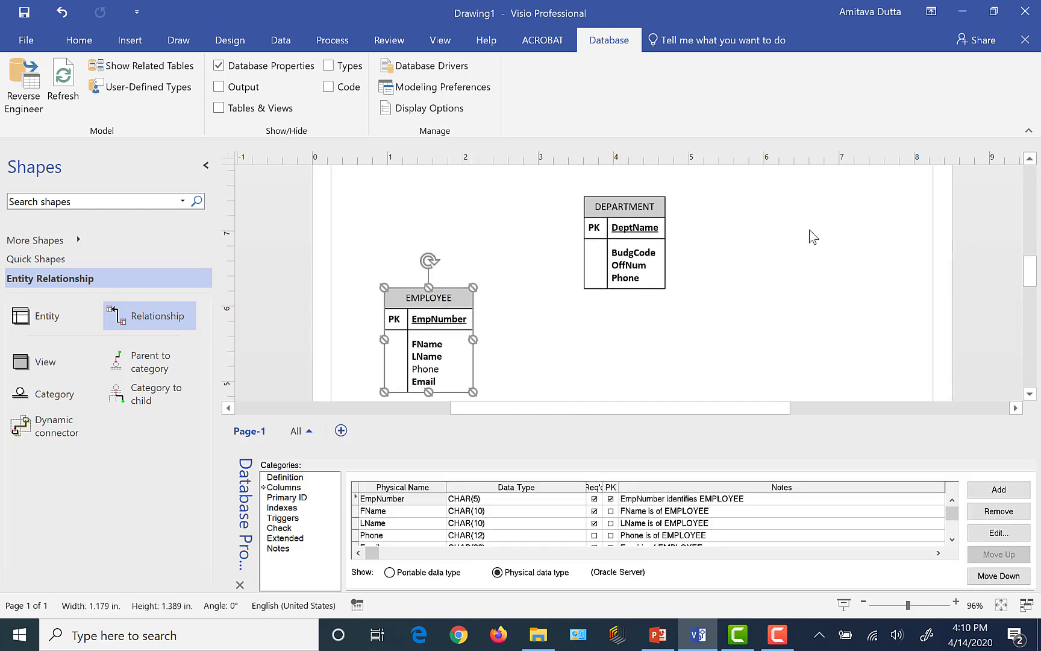
{"action": "left_click_drag", "start_coordinate": [662, 209], "coordinate": [671, 194]}
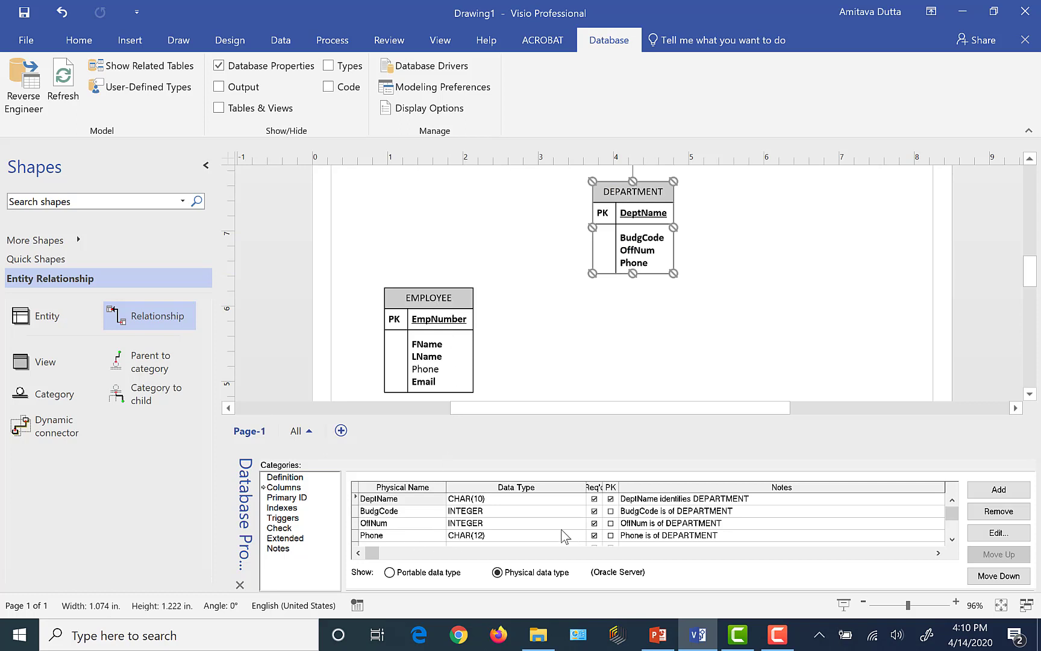
Add a required column named Department to the DEPARTMENT entity and compare the entity with the PowerPoint diagram
{"action": "scroll", "coordinate": [567, 534], "scroll_direction": "down", "scroll_amount": 1}
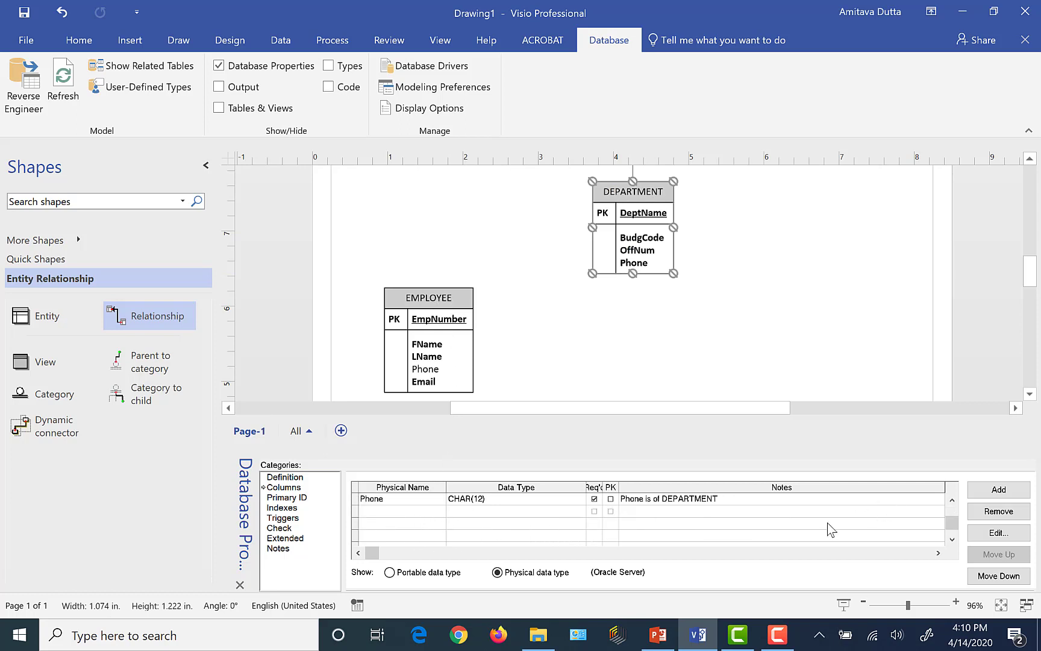
{"action": "left_click", "coordinate": [395, 511]}
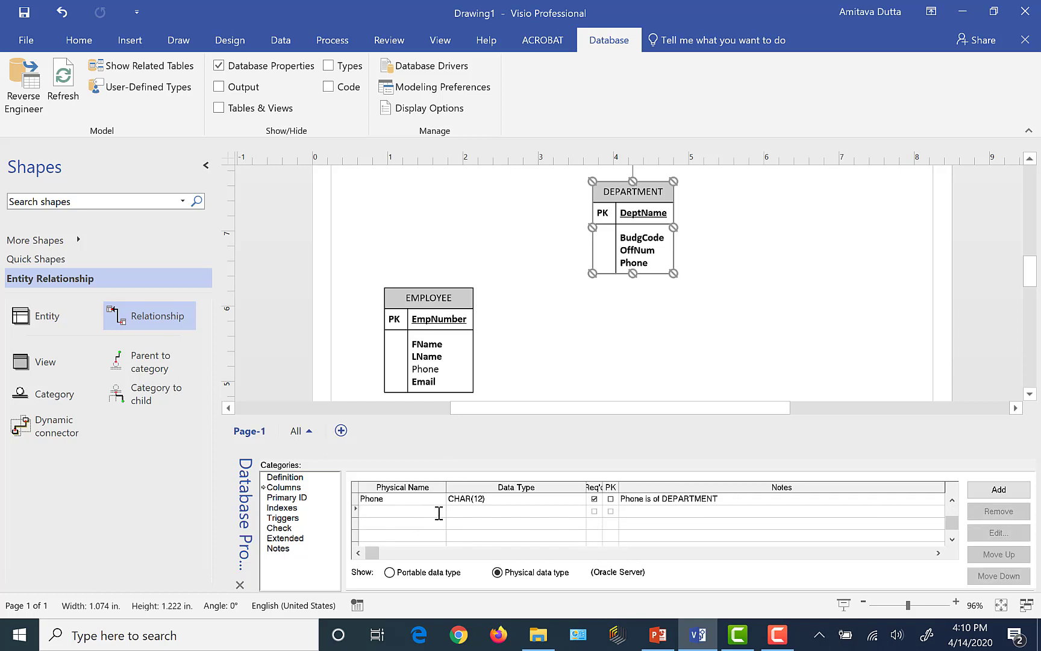
{"action": "type", "text": "Department"}
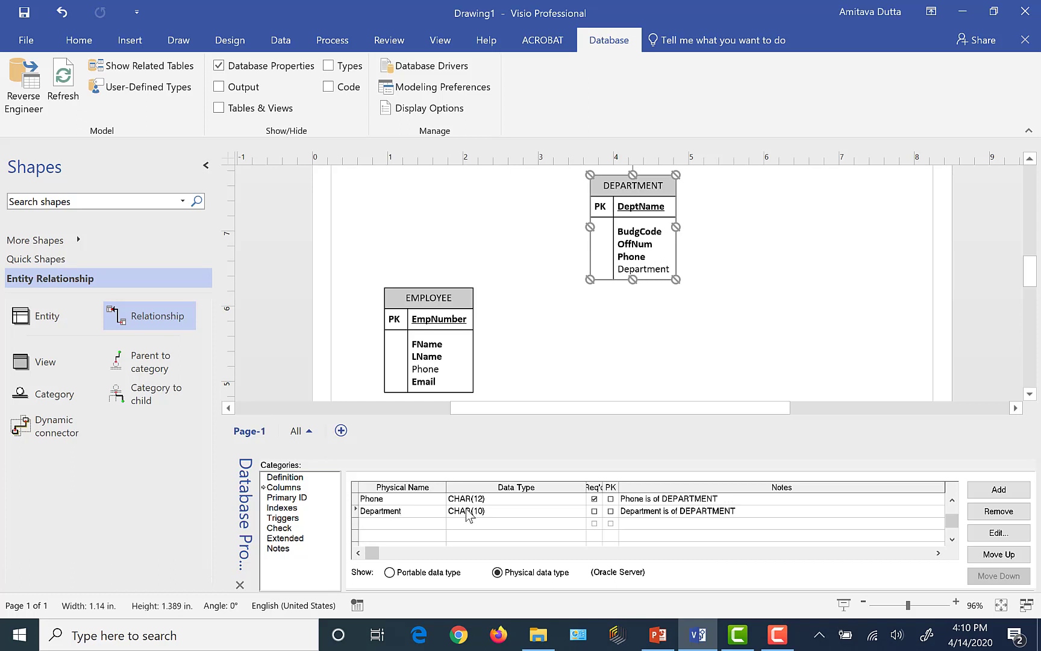
{"action": "left_click", "coordinate": [595, 512]}
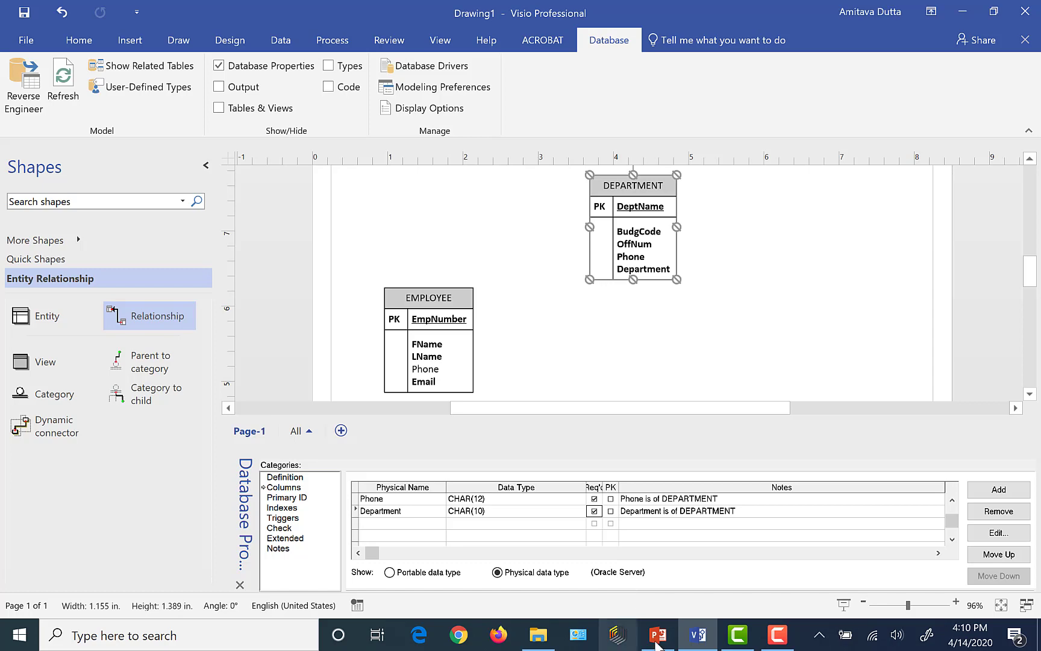
{"action": "left_click", "coordinate": [665, 642]}
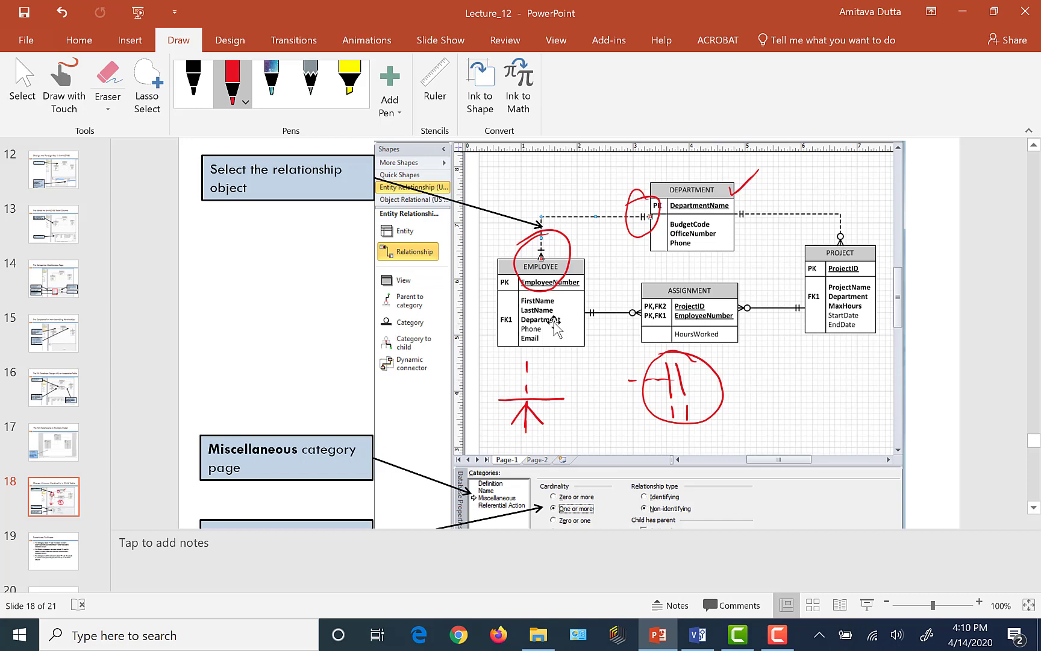
{"action": "left_click", "coordinate": [713, 642]}
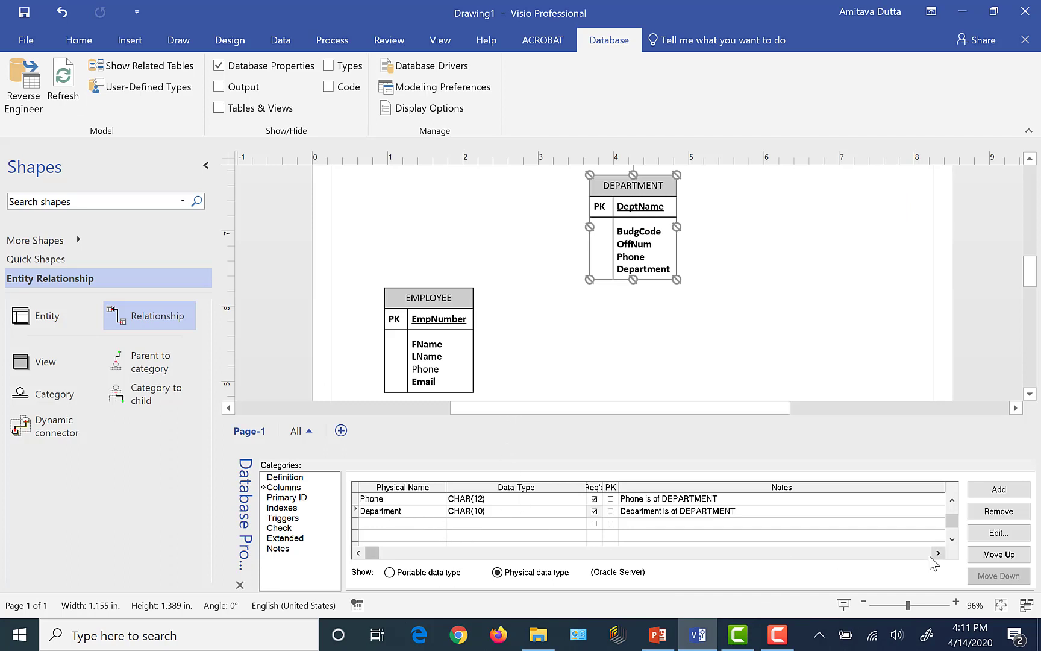
Reorder the DEPARTMENT entity's columns so that Department comes directly after BudgCode
{"action": "left_click", "coordinate": [1000, 554]}
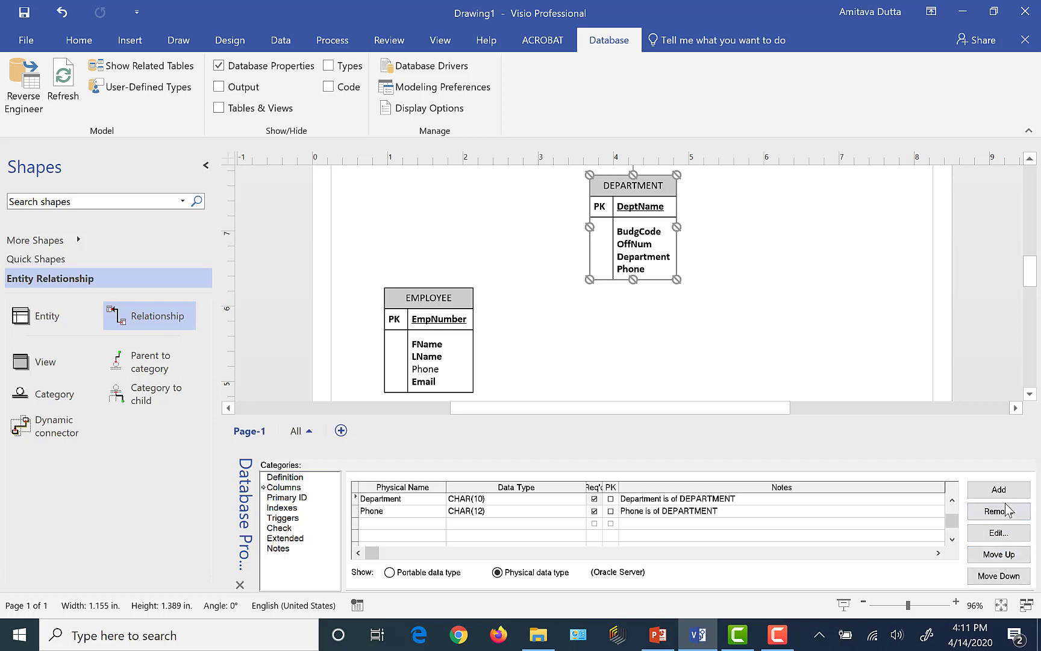
{"action": "left_click", "coordinate": [1000, 554]}
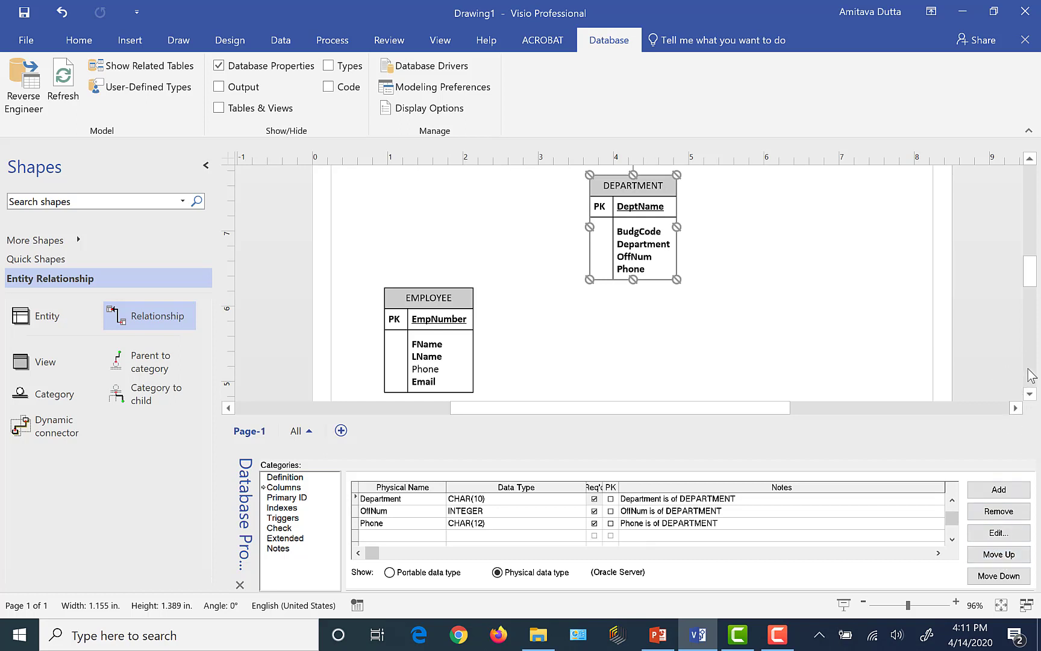
{"action": "left_click", "coordinate": [1029, 394]}
{"action": "left_click", "coordinate": [705, 331]}
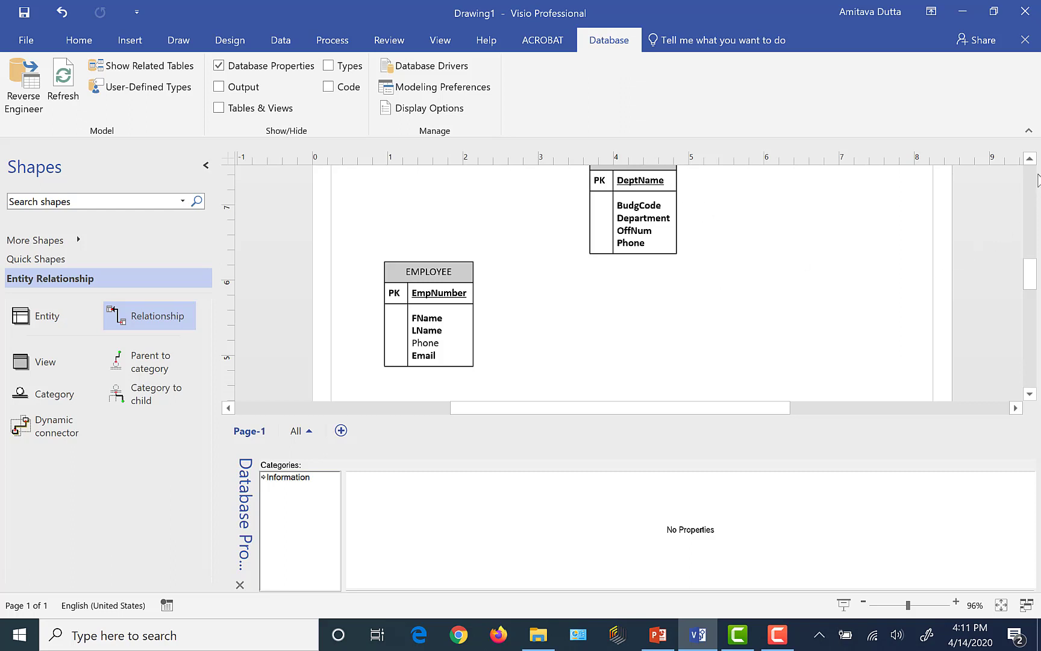
{"action": "left_click", "coordinate": [1030, 157]}
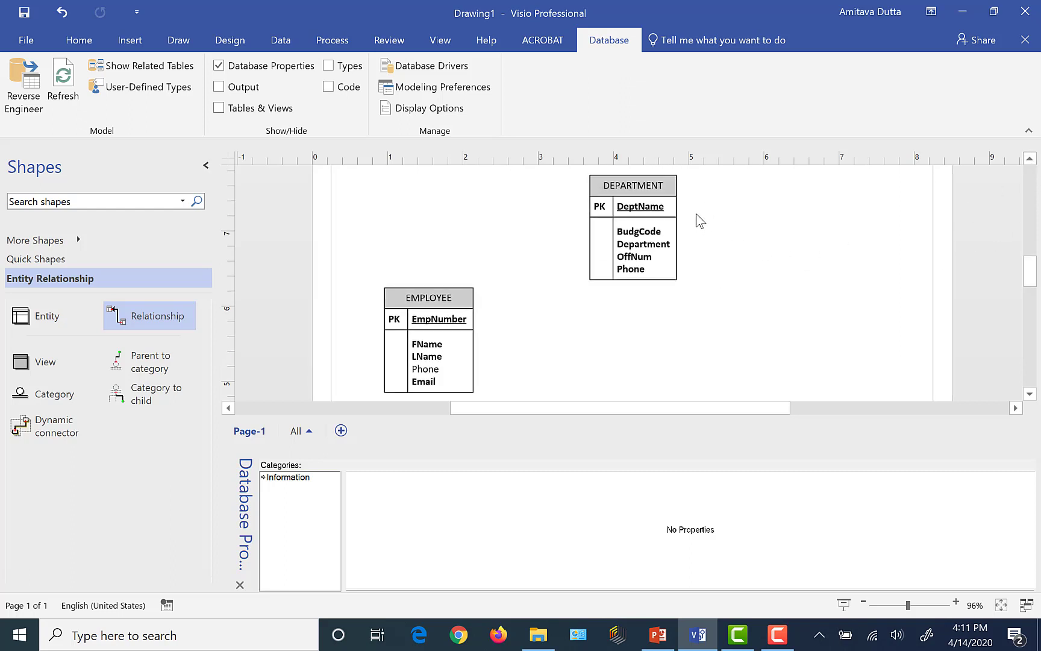
Remove the Department column from the DEPARTMENT entity
{"action": "left_click", "coordinate": [626, 190]}
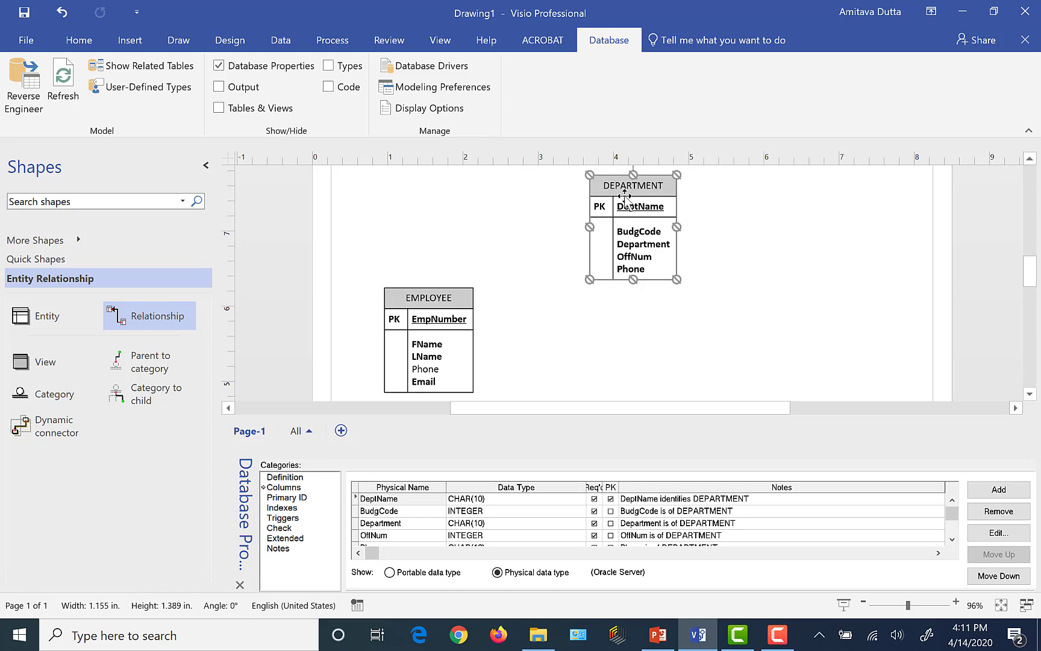
{"action": "left_click", "coordinate": [355, 523]}
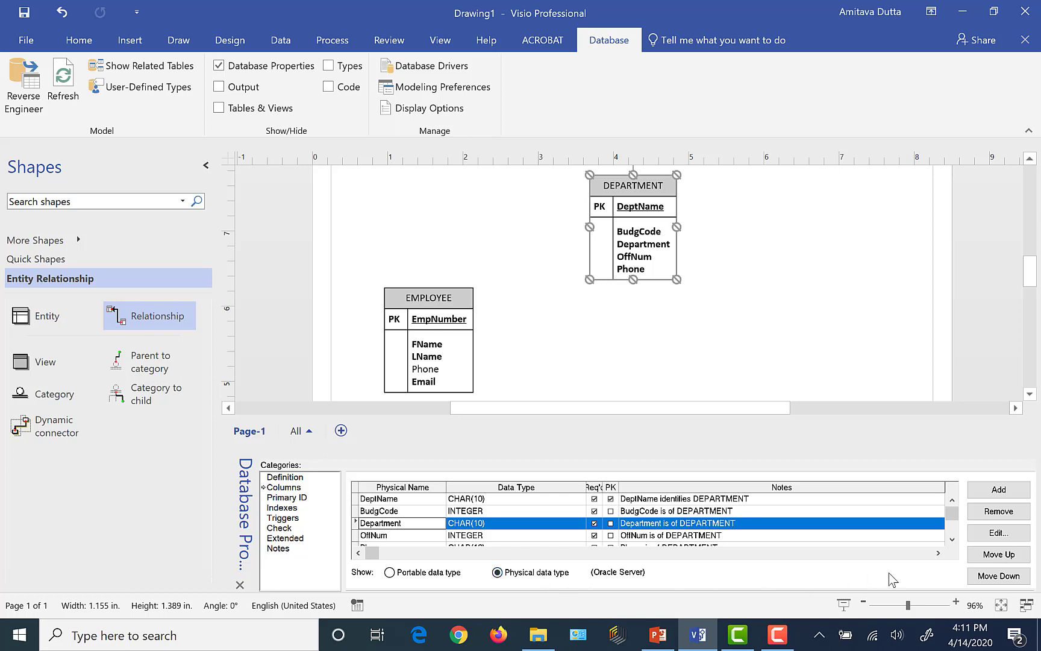
{"action": "left_click", "coordinate": [1012, 513]}
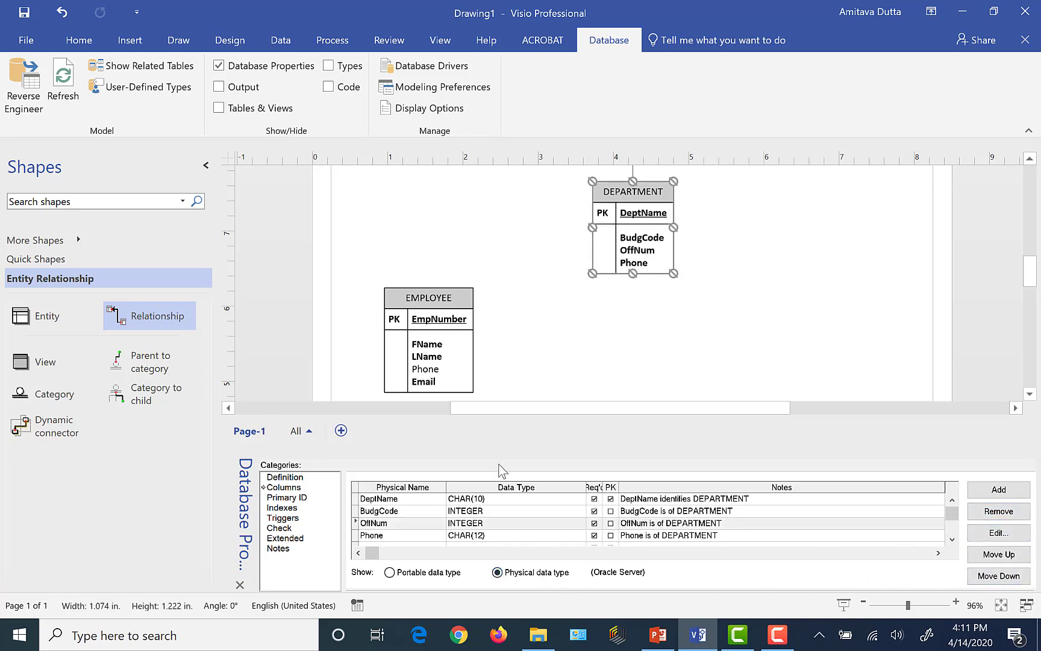
Check the PowerPoint diagram for EMPLOYEE's attributes and add a required column named Department to the EMPLOYEE entity in Visio
{"action": "left_click", "coordinate": [467, 298]}
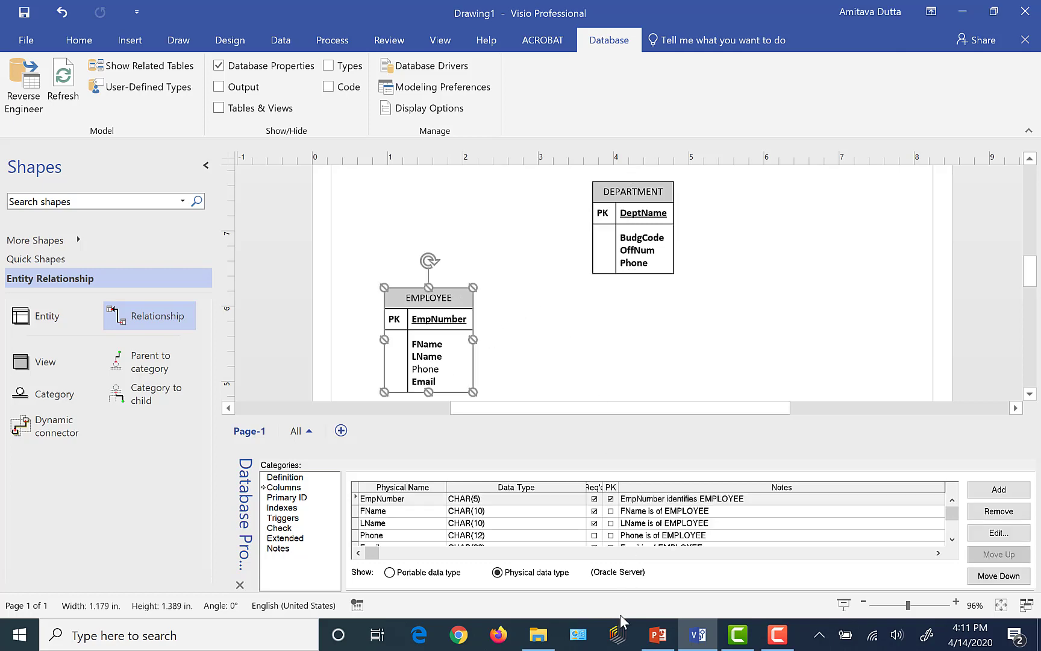
{"action": "left_click", "coordinate": [651, 647]}
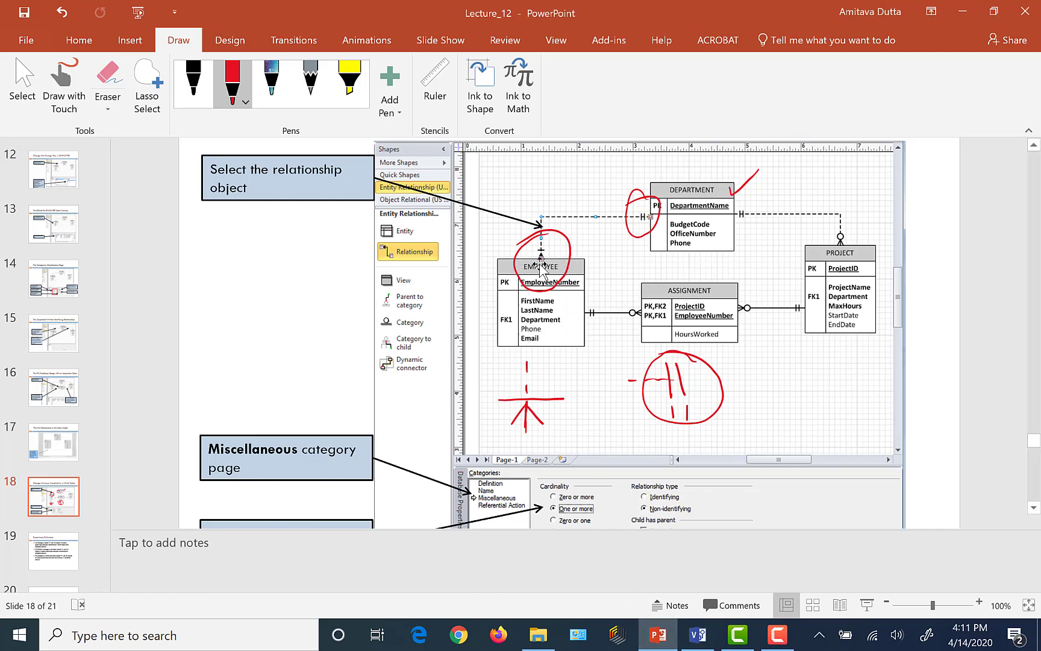
{"action": "left_click", "coordinate": [710, 645]}
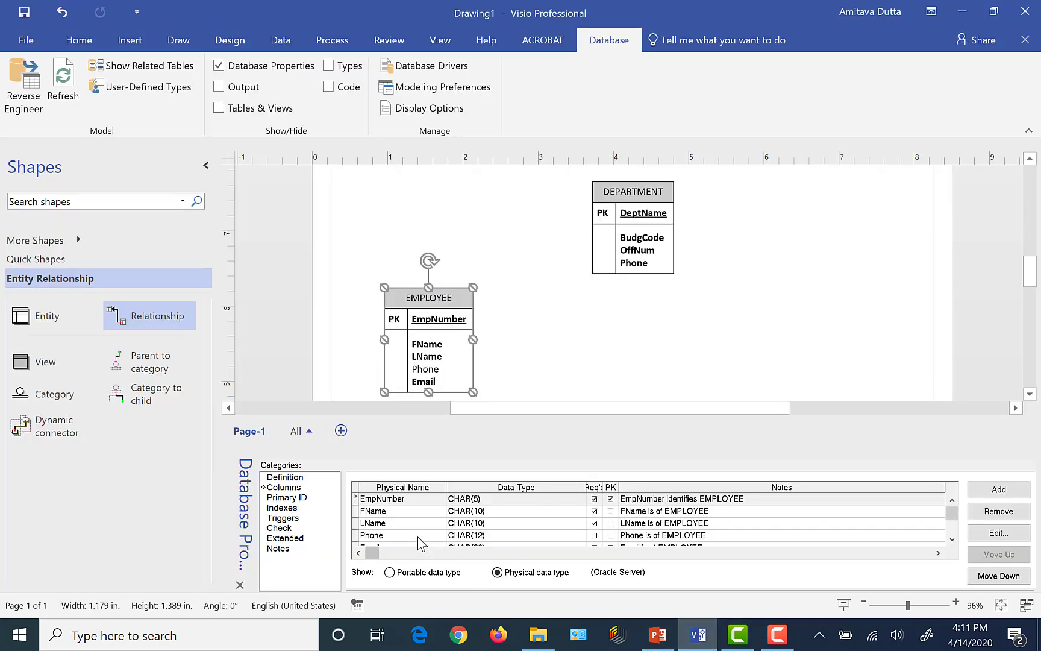
{"action": "left_click", "coordinate": [952, 539]}
{"action": "left_click", "coordinate": [953, 539]}
{"action": "left_click", "coordinate": [386, 536]}
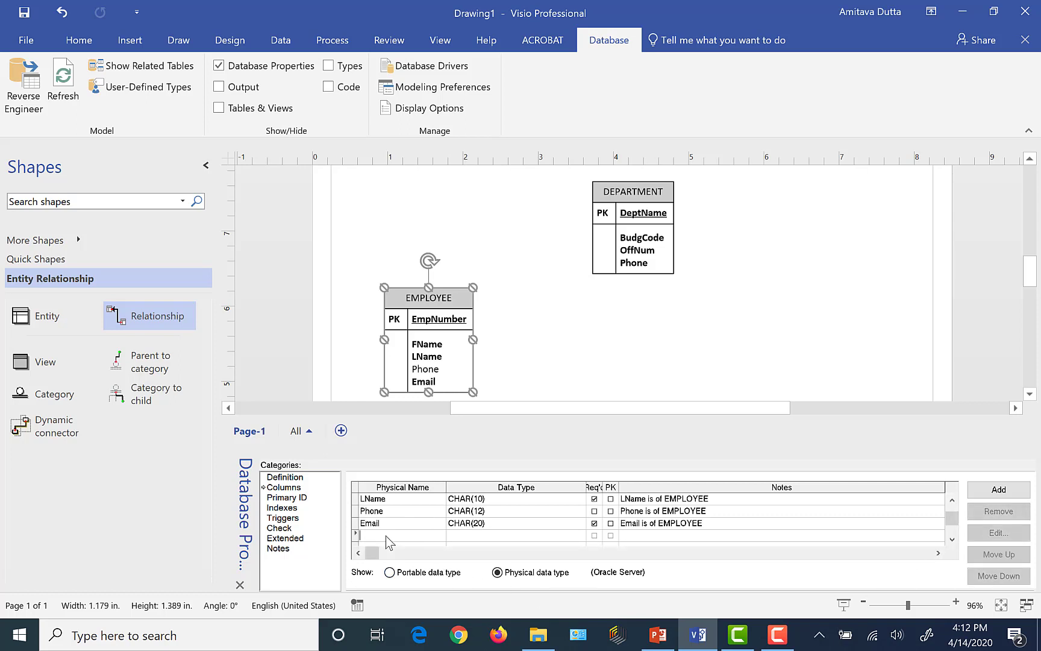
{"action": "type", "text": "Department"}
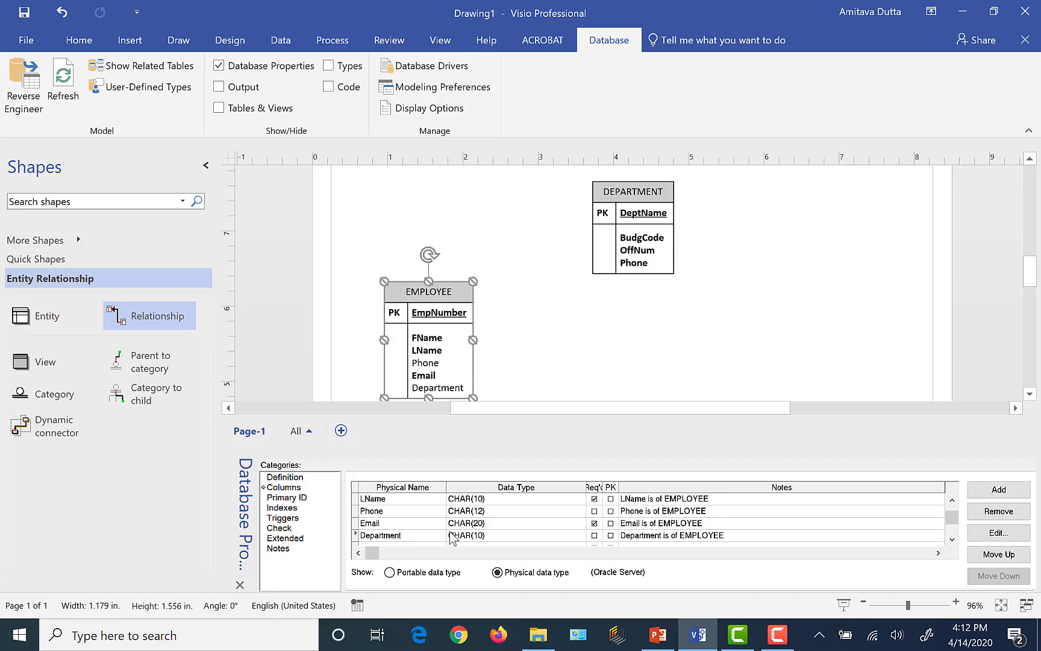
{"action": "left_click", "coordinate": [594, 535]}
Reorder the EMPLOYEE entity's columns so that Department comes directly after LName, then deselect the entity
{"action": "left_click", "coordinate": [999, 554]}
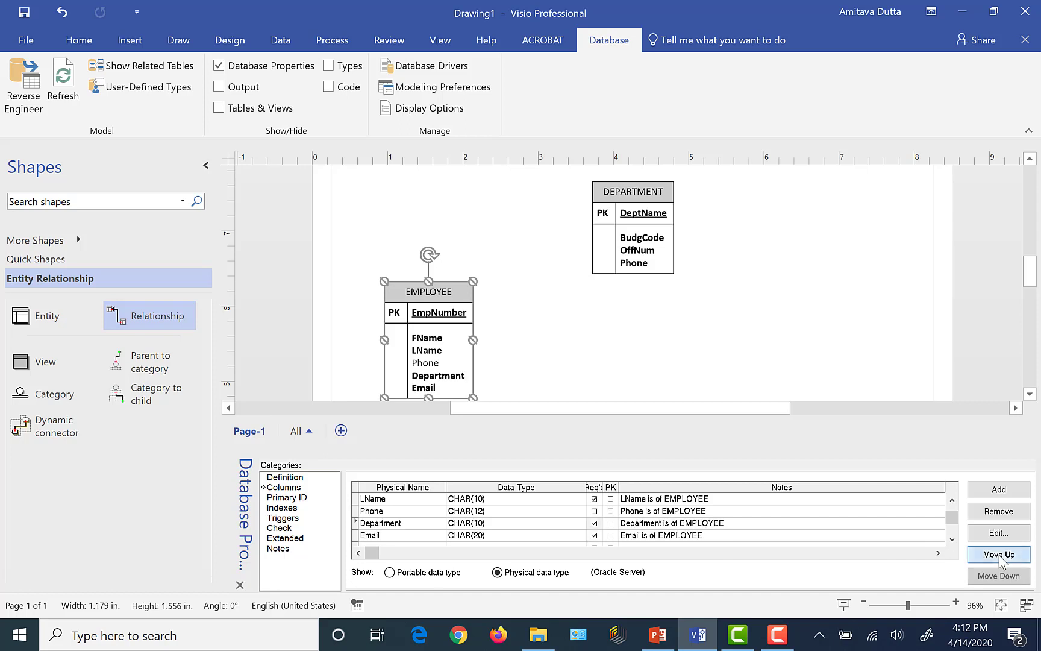
{"action": "left_click", "coordinate": [1000, 555]}
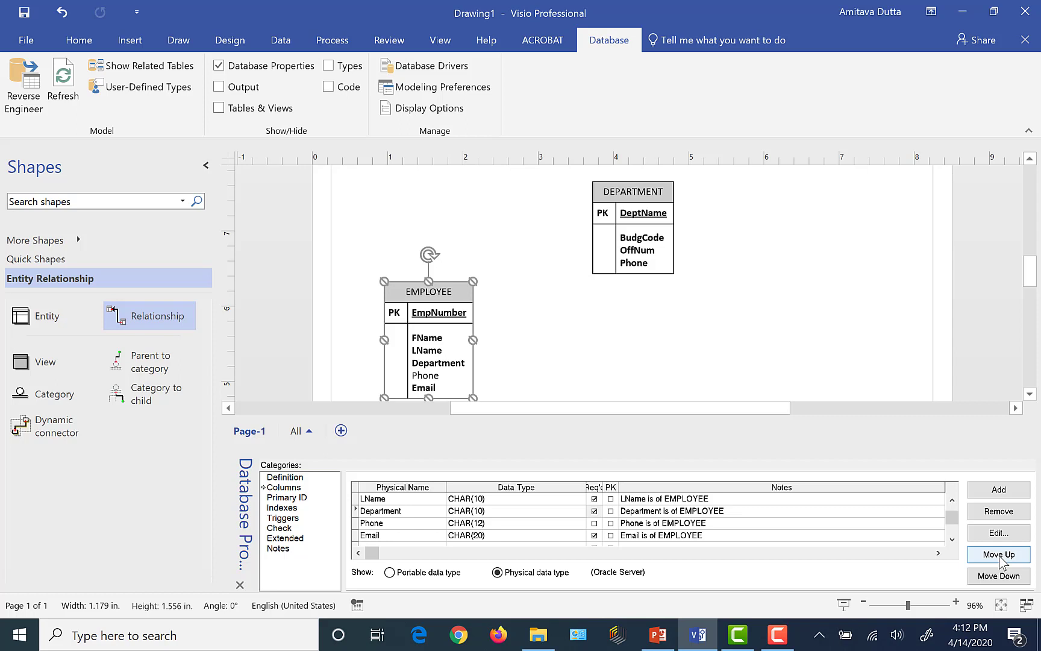
{"action": "left_click", "coordinate": [809, 355]}
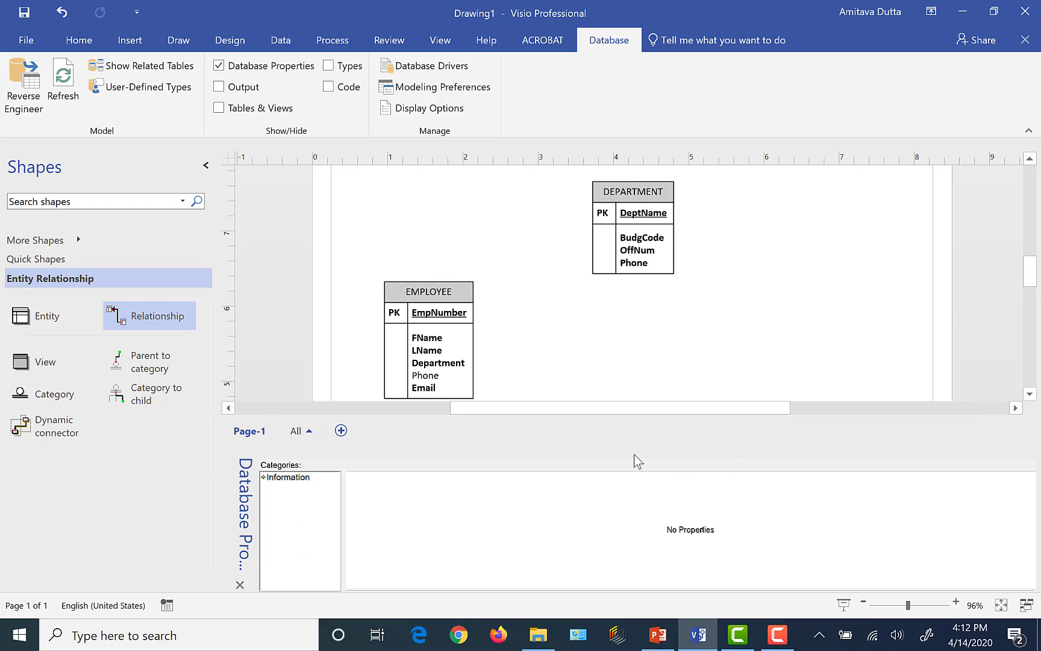
Place a Relationship connector on the page, gluing its parent end to DEPARTMENT and its child end to EMPLOYEE
{"action": "left_click_drag", "start_coordinate": [641, 446], "coordinate": [644, 480]}
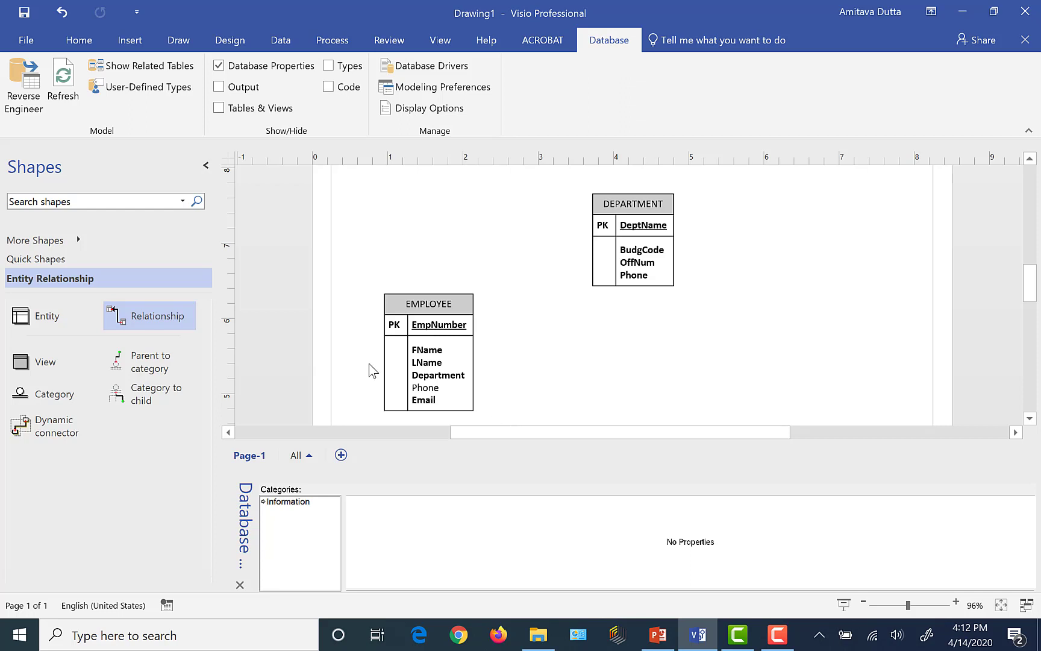
{"action": "left_click_drag", "start_coordinate": [142, 322], "coordinate": [505, 266]}
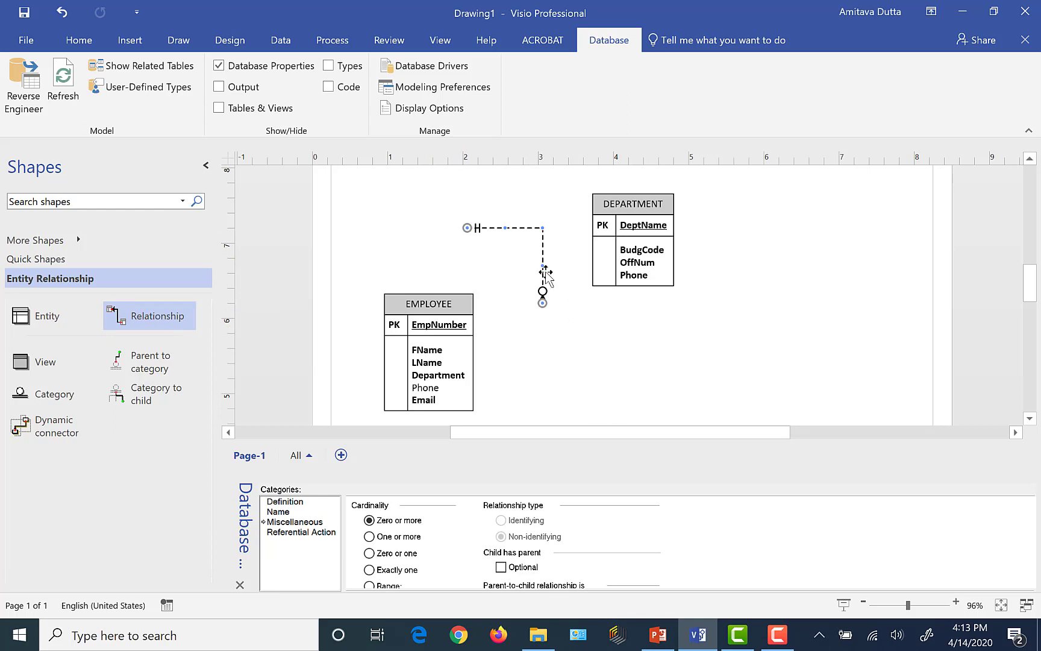
{"action": "left_click_drag", "start_coordinate": [542, 302], "coordinate": [590, 235]}
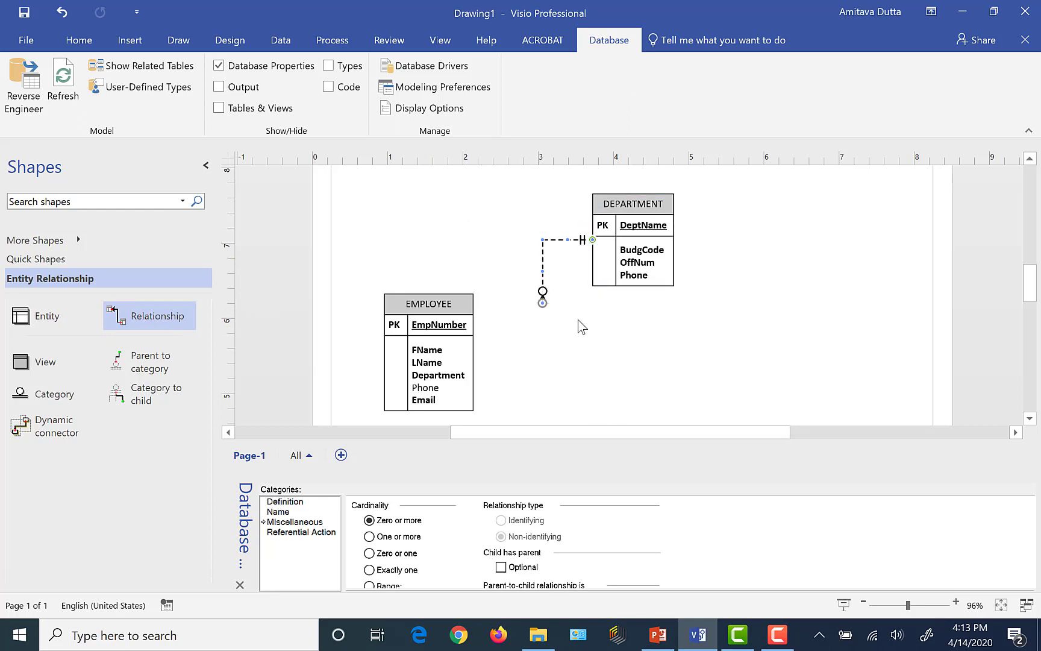
{"action": "left_click_drag", "start_coordinate": [542, 302], "coordinate": [428, 287]}
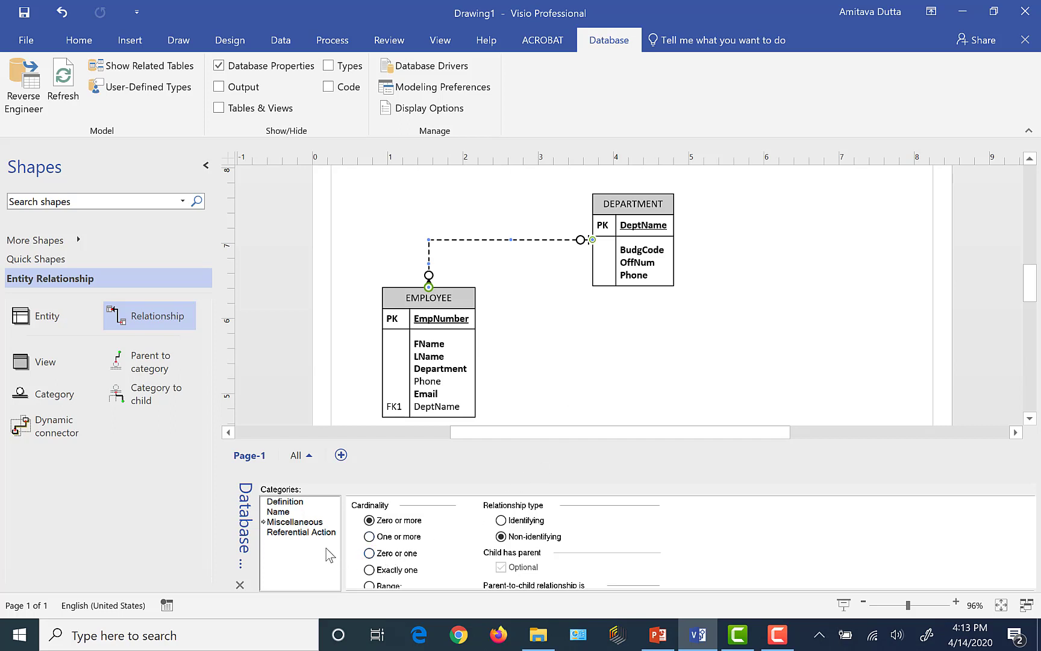
In the relationship's definition, associate the parent column DeptName with the child column Department
{"action": "left_click", "coordinate": [290, 502]}
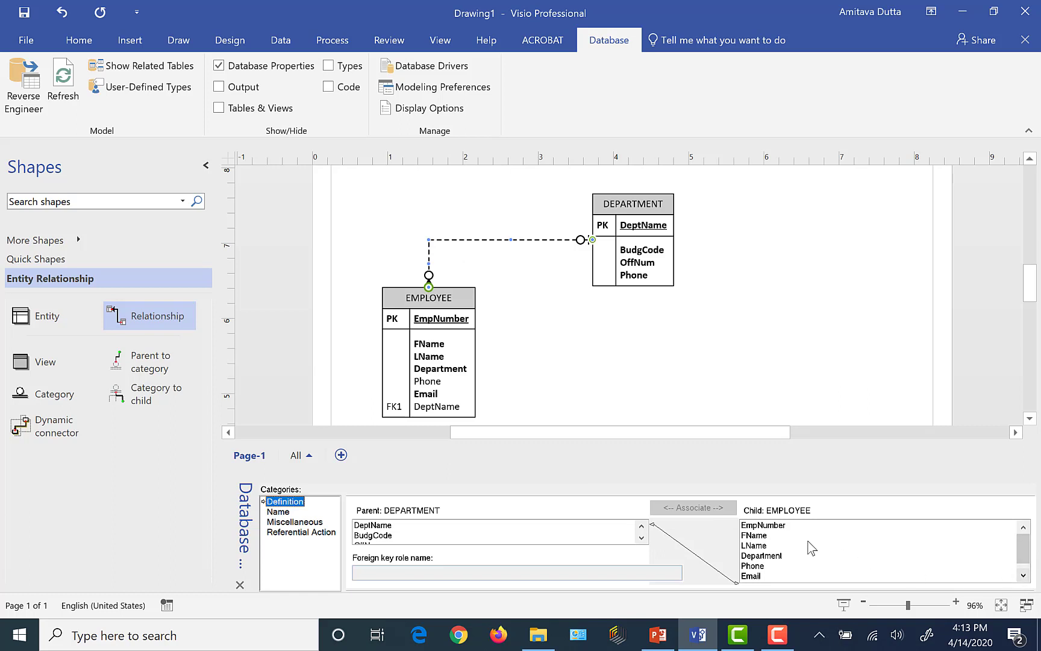
{"action": "left_click_drag", "start_coordinate": [660, 472], "coordinate": [662, 433]}
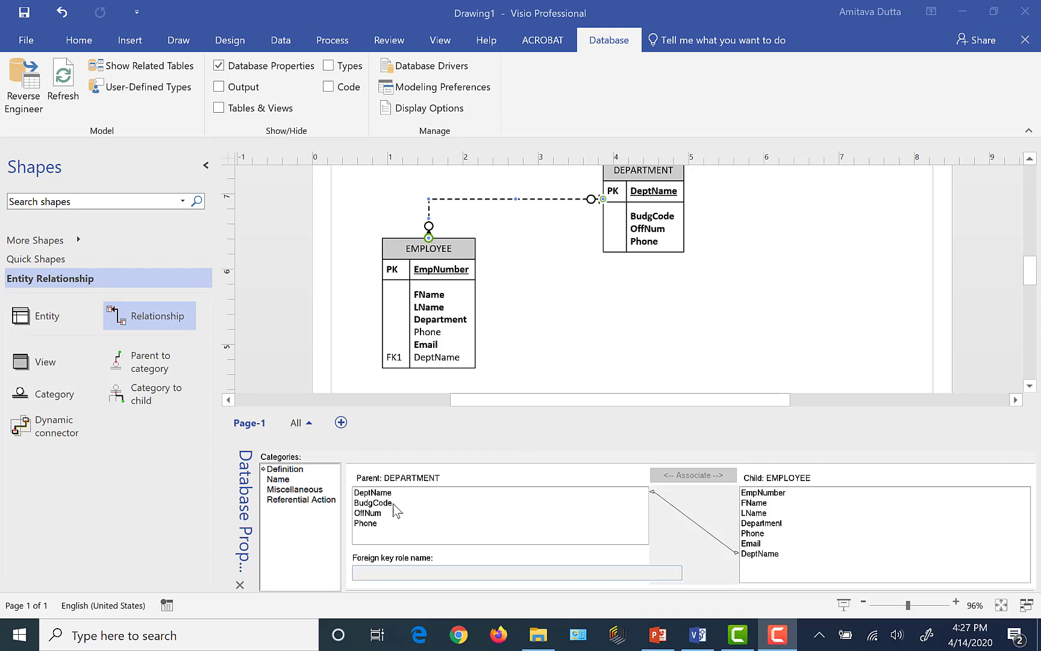
{"action": "left_click", "coordinate": [378, 494]}
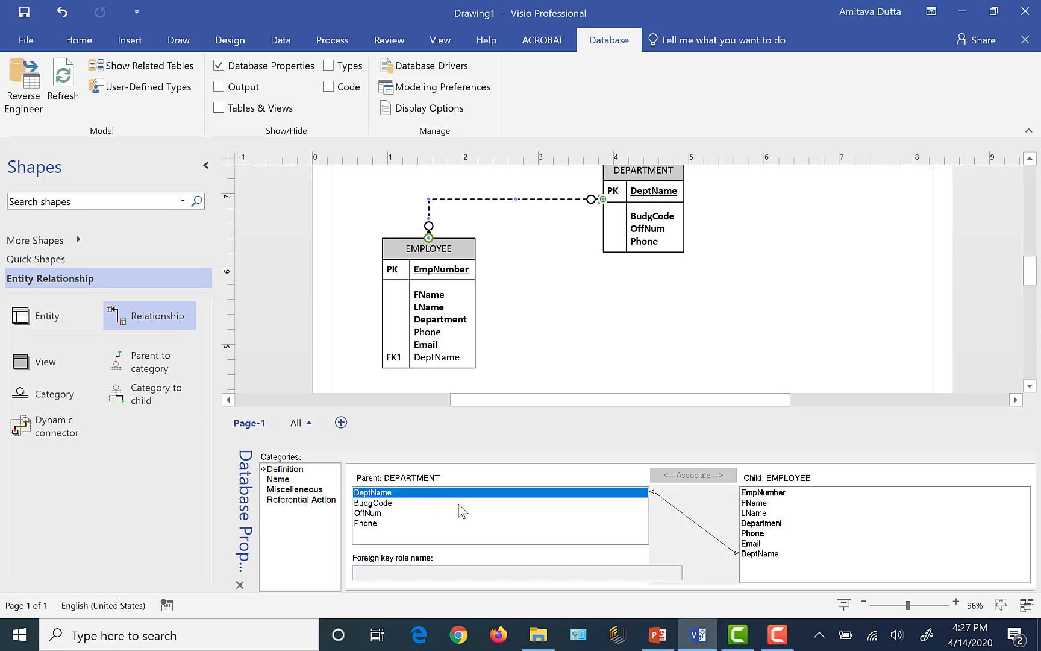
{"action": "left_click", "coordinate": [768, 524]}
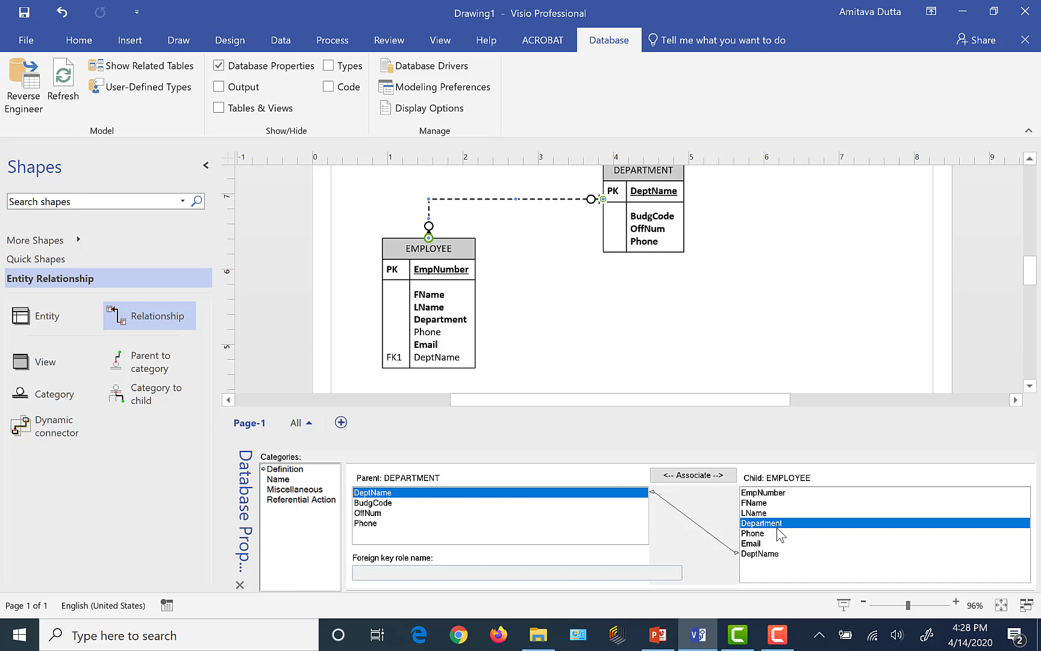
{"action": "left_click", "coordinate": [695, 476]}
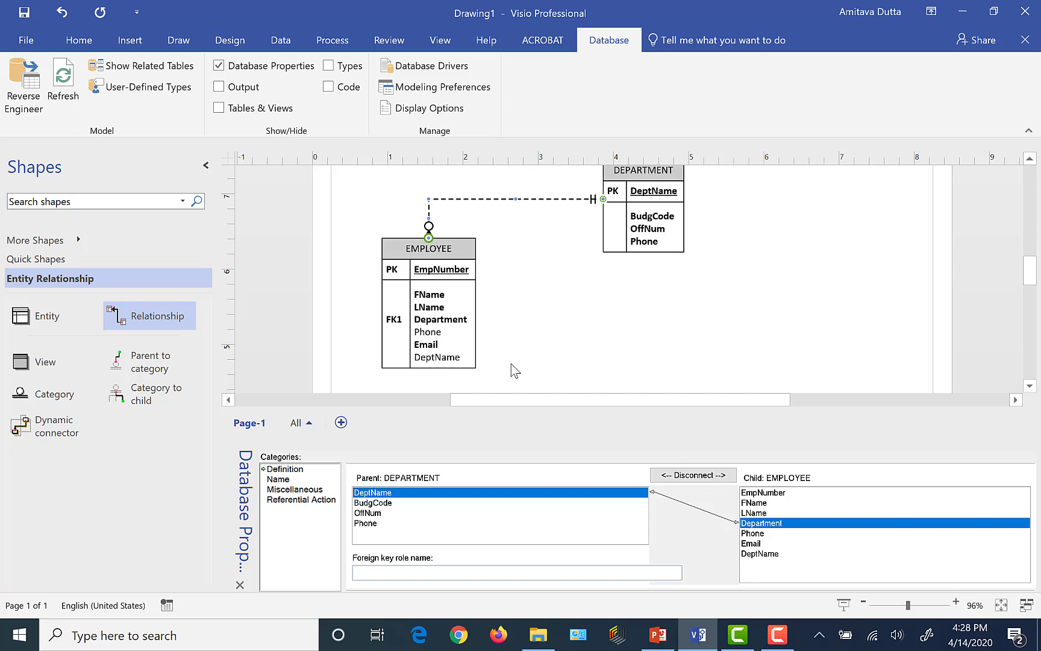
Remove the redundant DeptName column from the EMPLOYEE entity and deselect the entity
{"action": "left_click", "coordinate": [467, 252]}
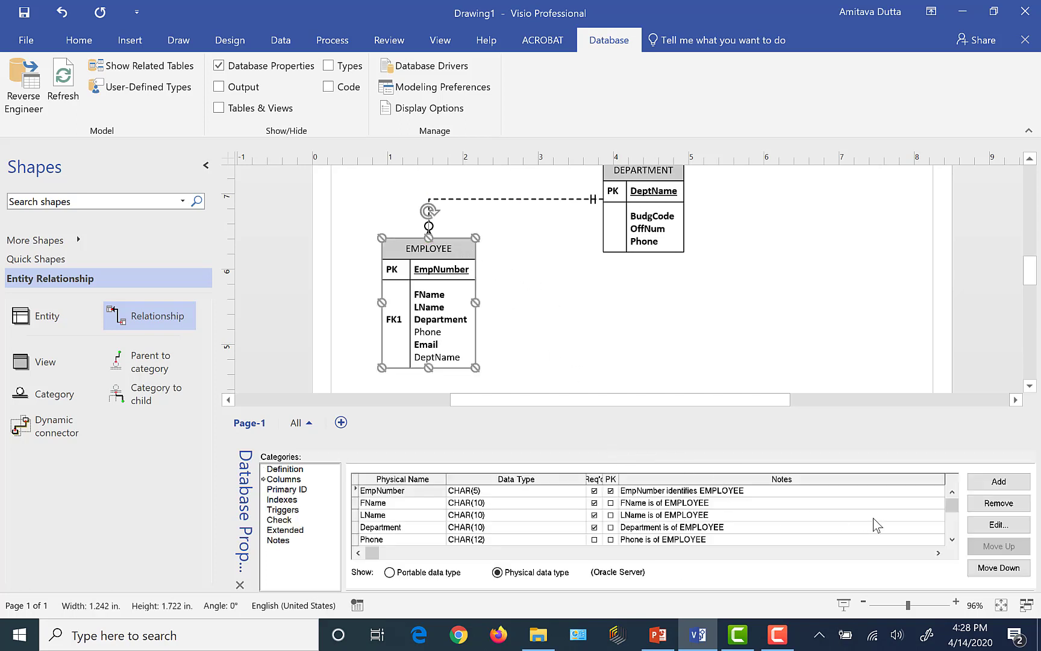
{"action": "left_click", "coordinate": [951, 540]}
{"action": "left_click", "coordinate": [952, 540]}
{"action": "left_click", "coordinate": [952, 539]}
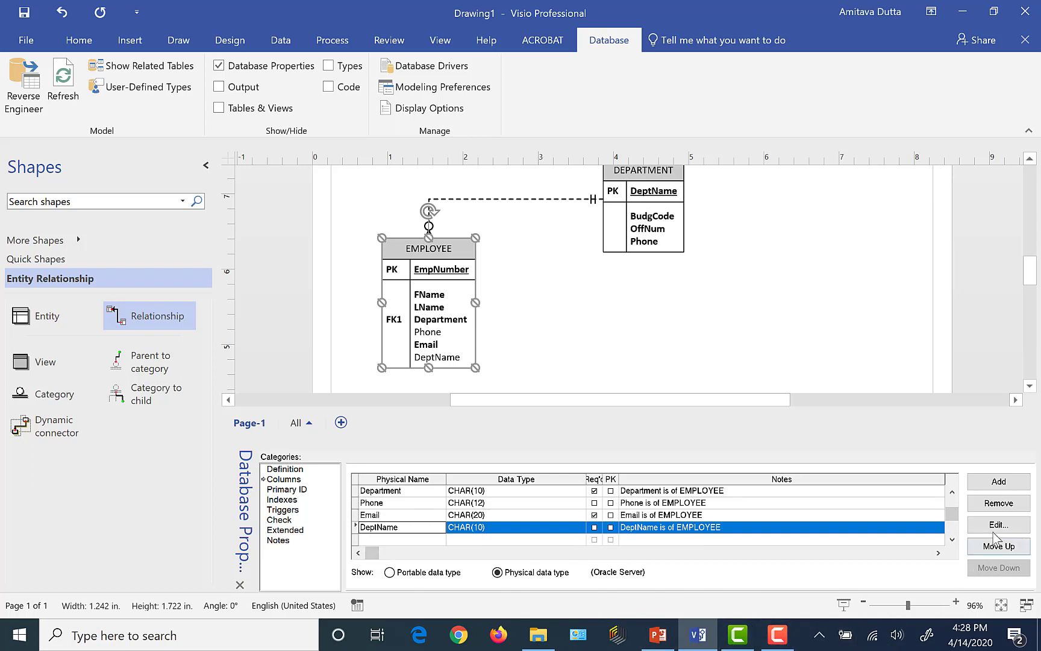
{"action": "left_click", "coordinate": [998, 509]}
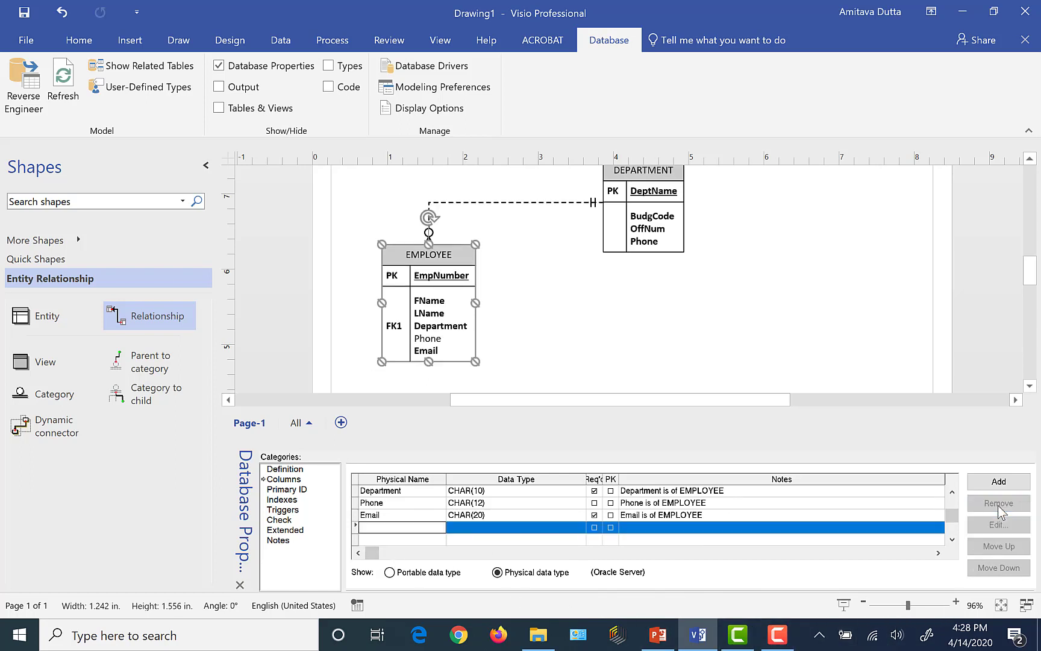
{"action": "left_click", "coordinate": [634, 308]}
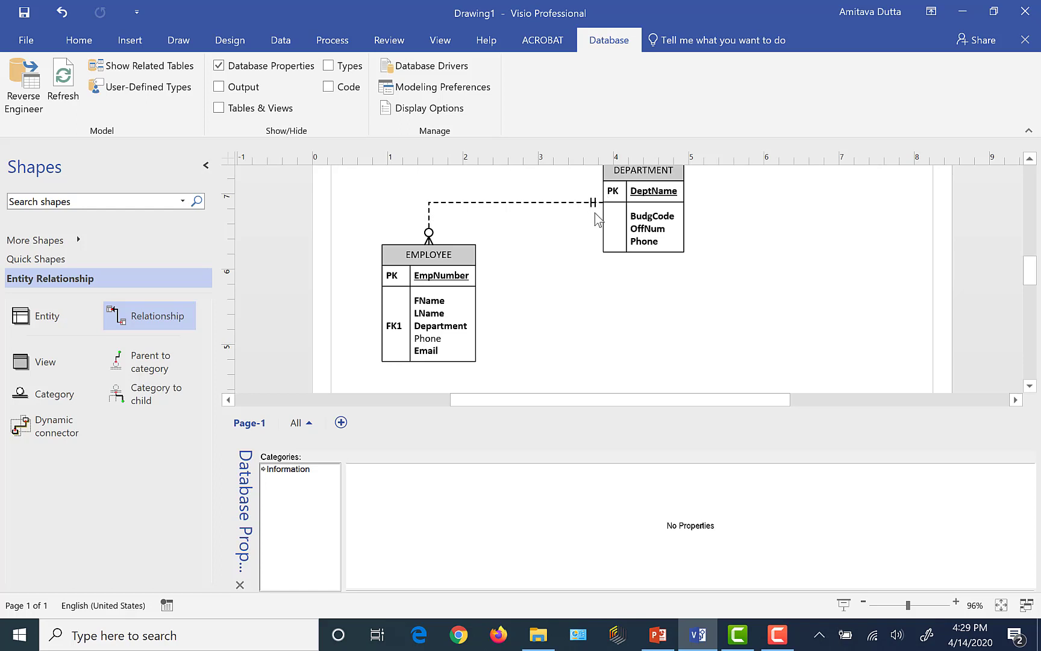
Set the cardinality of the DEPARTMENT–EMPLOYEE relationship to One or more, then deselect the connector
{"action": "left_click", "coordinate": [501, 203]}
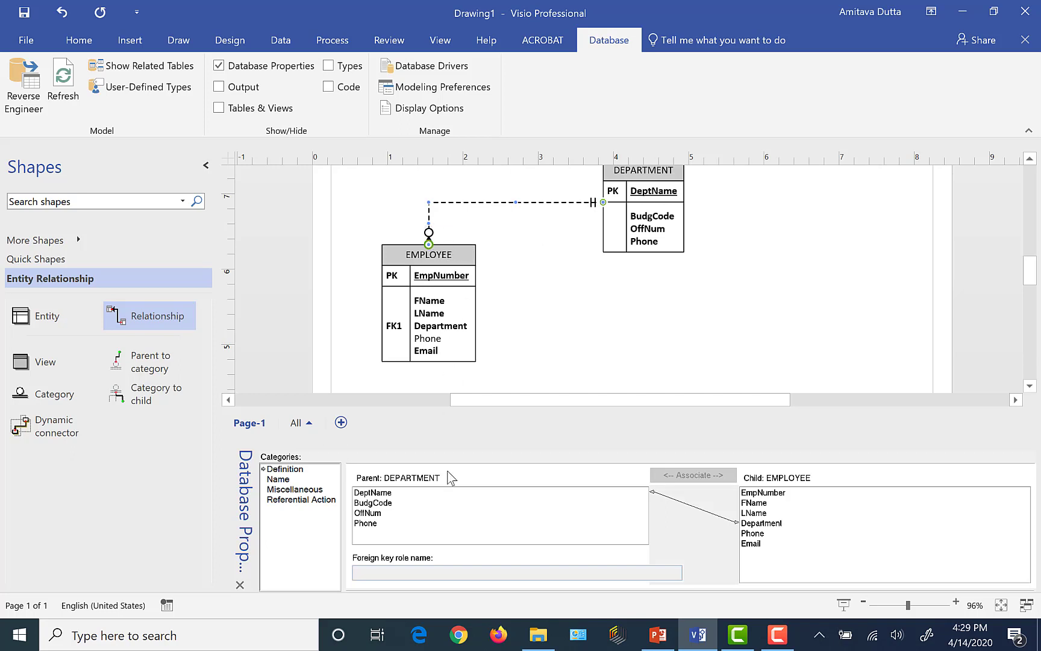
{"action": "left_click", "coordinate": [290, 489]}
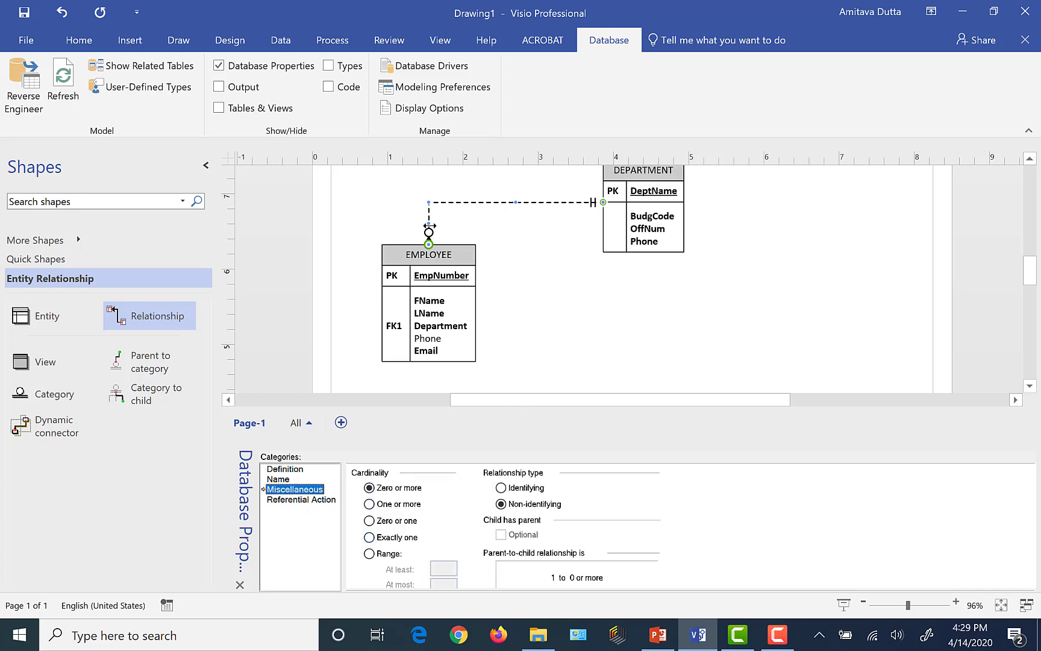
{"action": "left_click", "coordinate": [369, 504]}
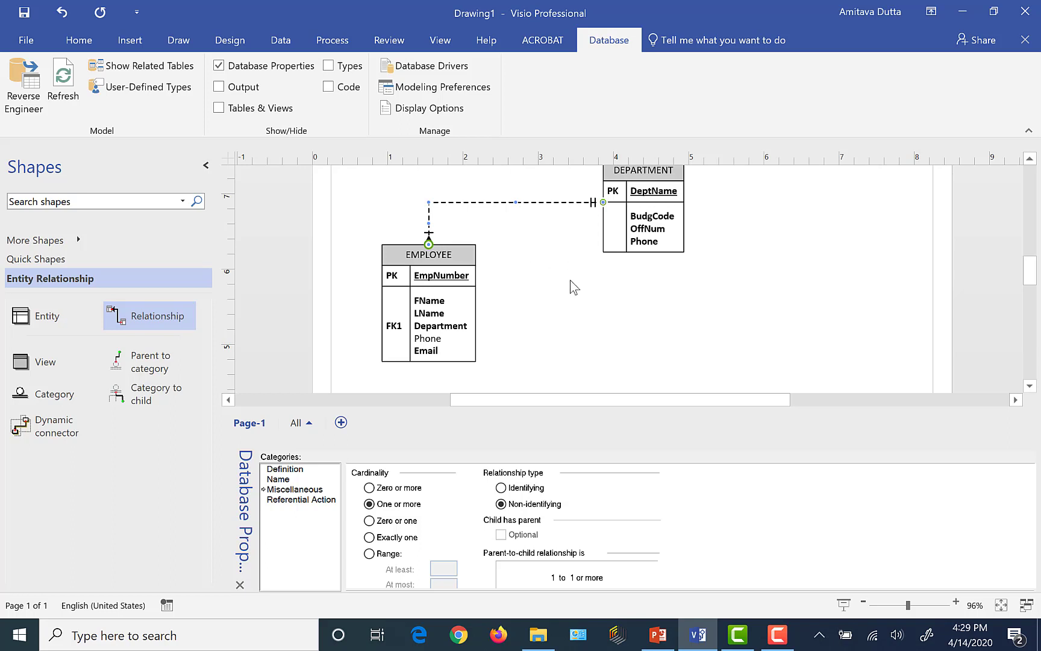
{"action": "left_click", "coordinate": [582, 292]}
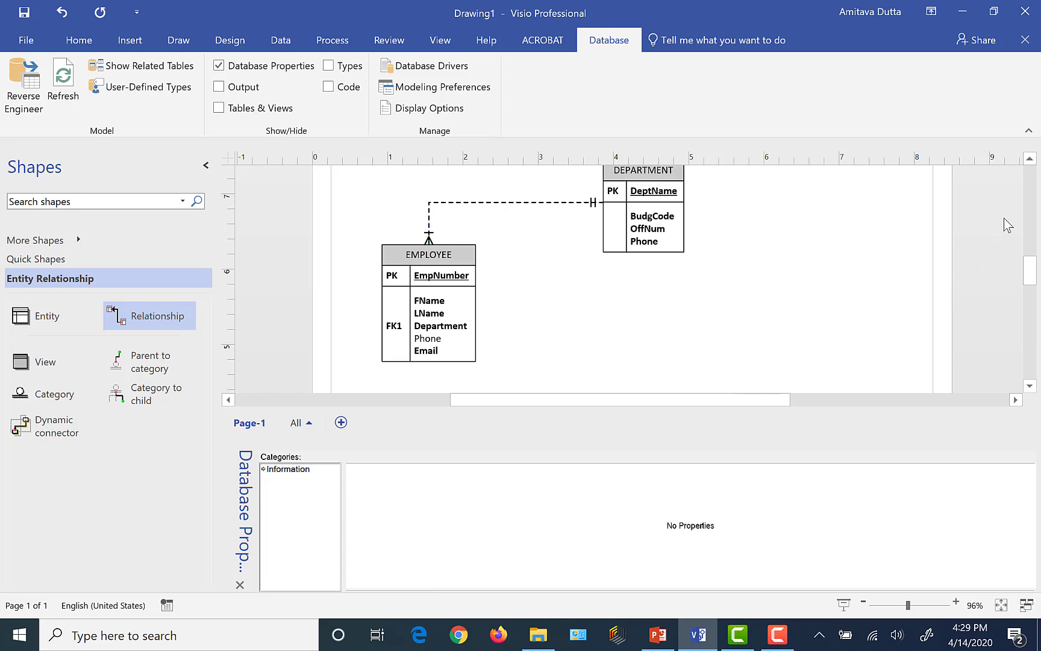
Compare the EMPLOYEE–DEPARTMENT relationship with the one on the PowerPoint lecture slide, ending back in the Visio drawing
{"action": "left_click", "coordinate": [1029, 159]}
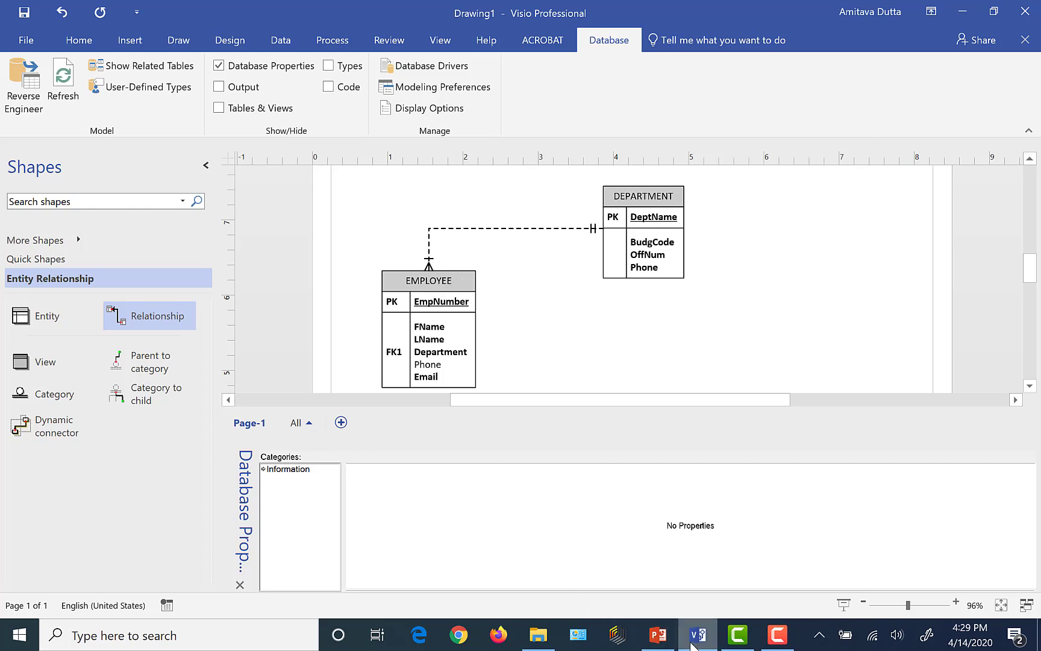
{"action": "left_click", "coordinate": [690, 642]}
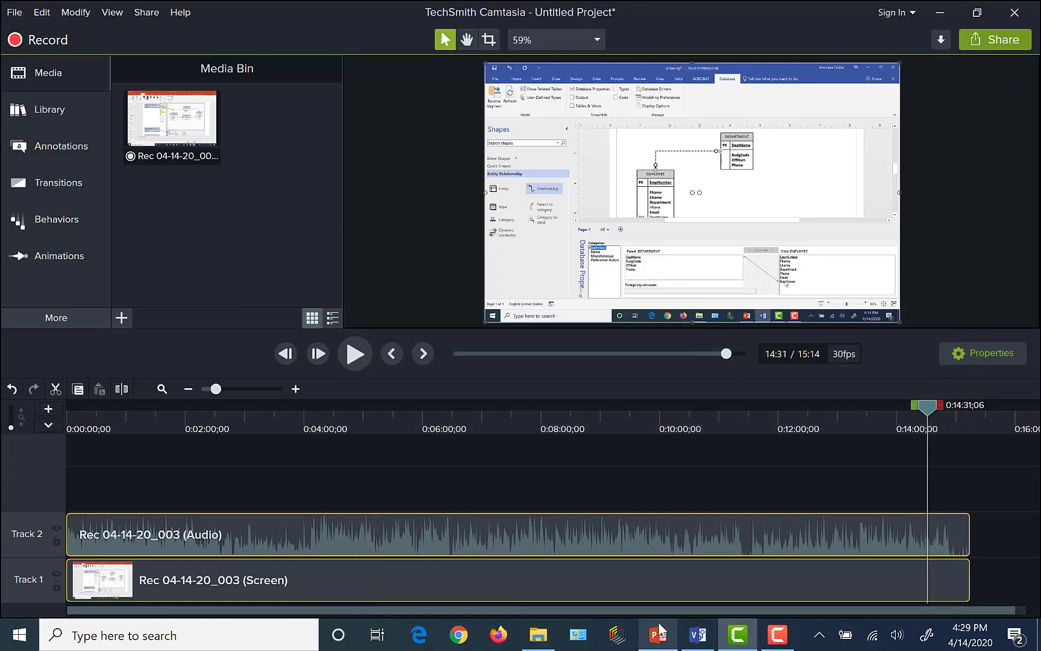
{"action": "left_click", "coordinate": [690, 643]}
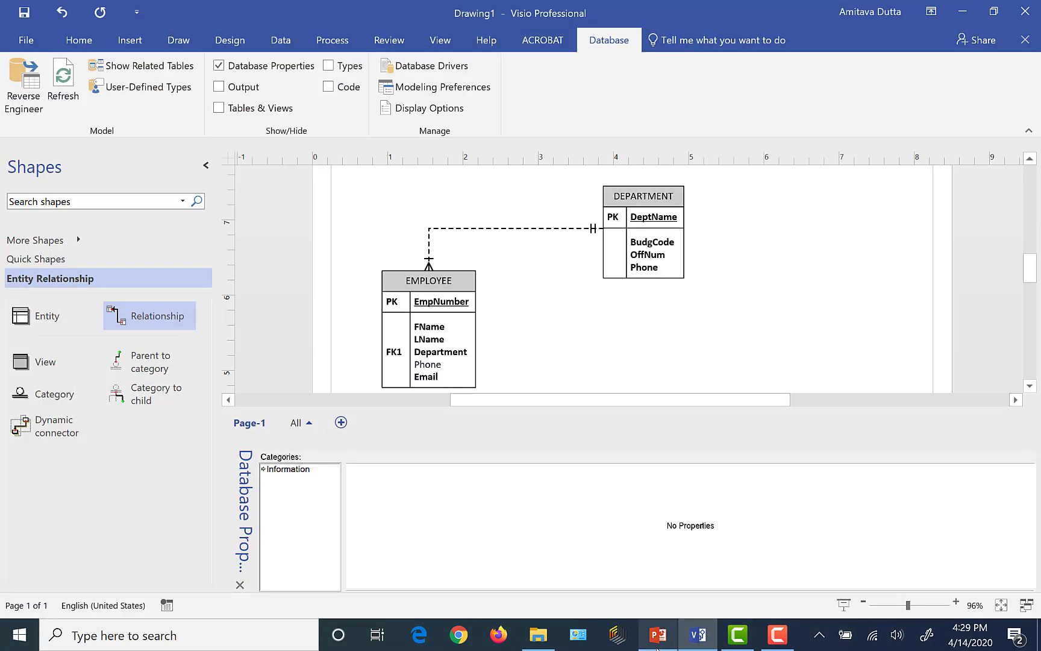
{"action": "left_click", "coordinate": [658, 635]}
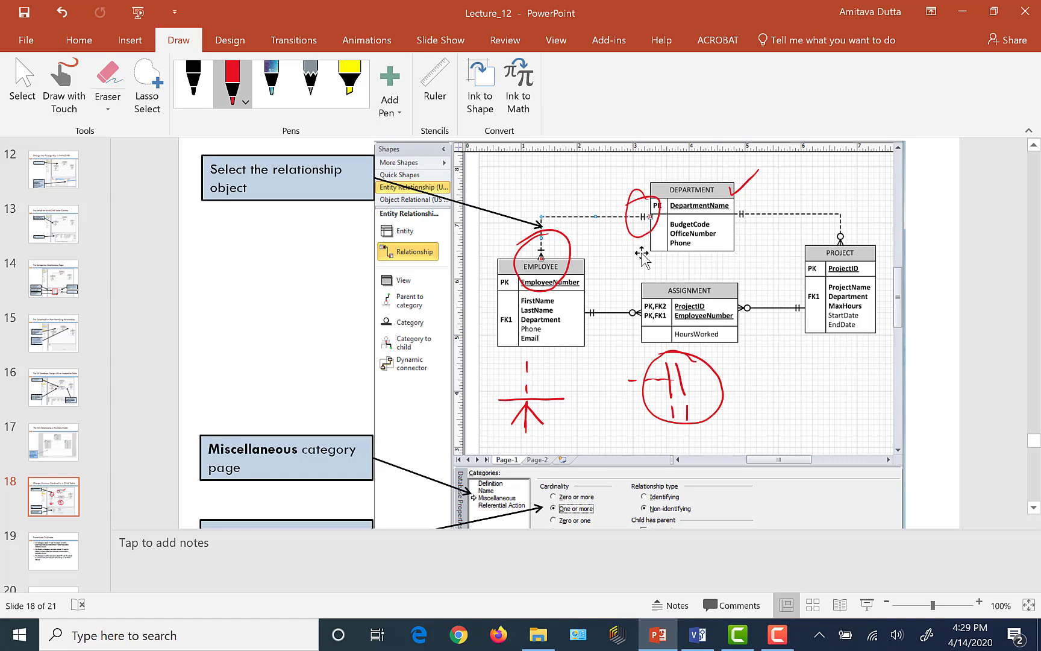
{"action": "left_click", "coordinate": [698, 634]}
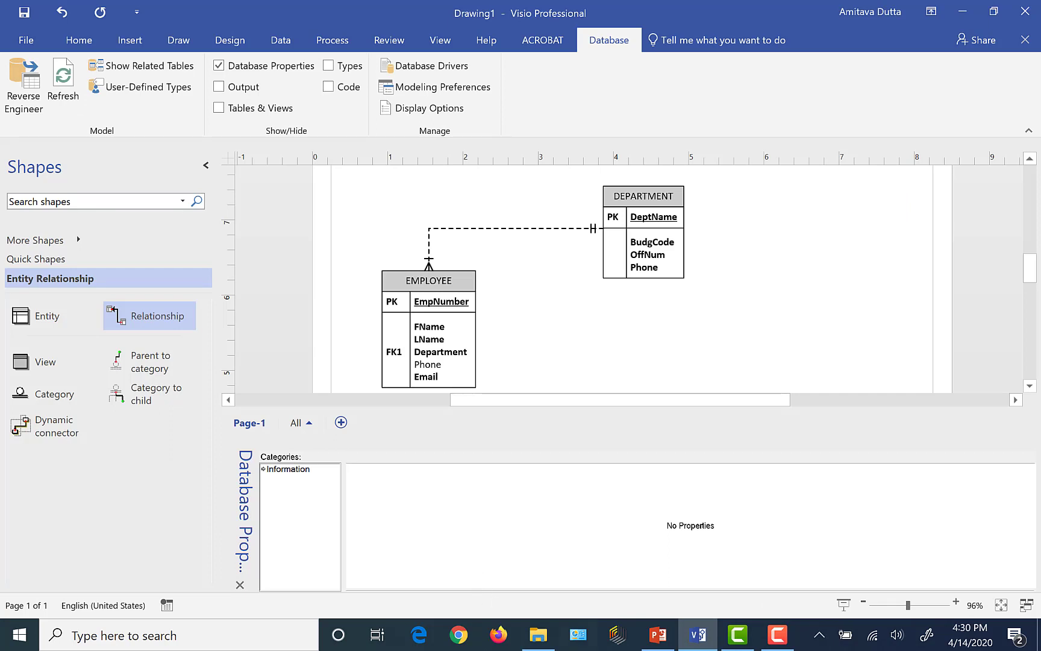
{"action": "left_click", "coordinate": [651, 644]}
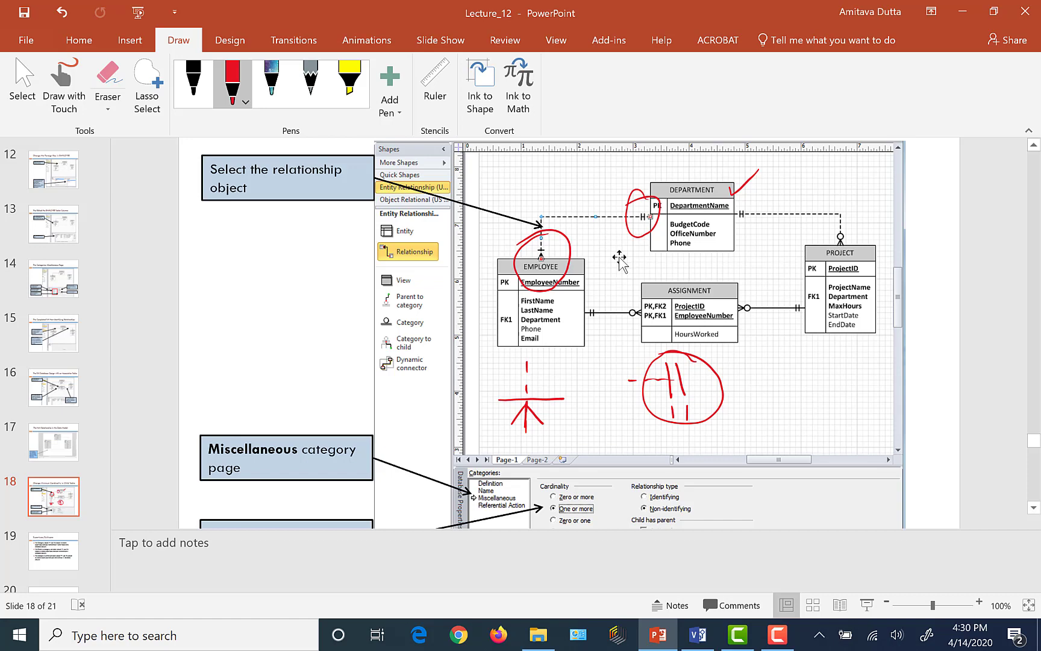
{"action": "left_click", "coordinate": [697, 634]}
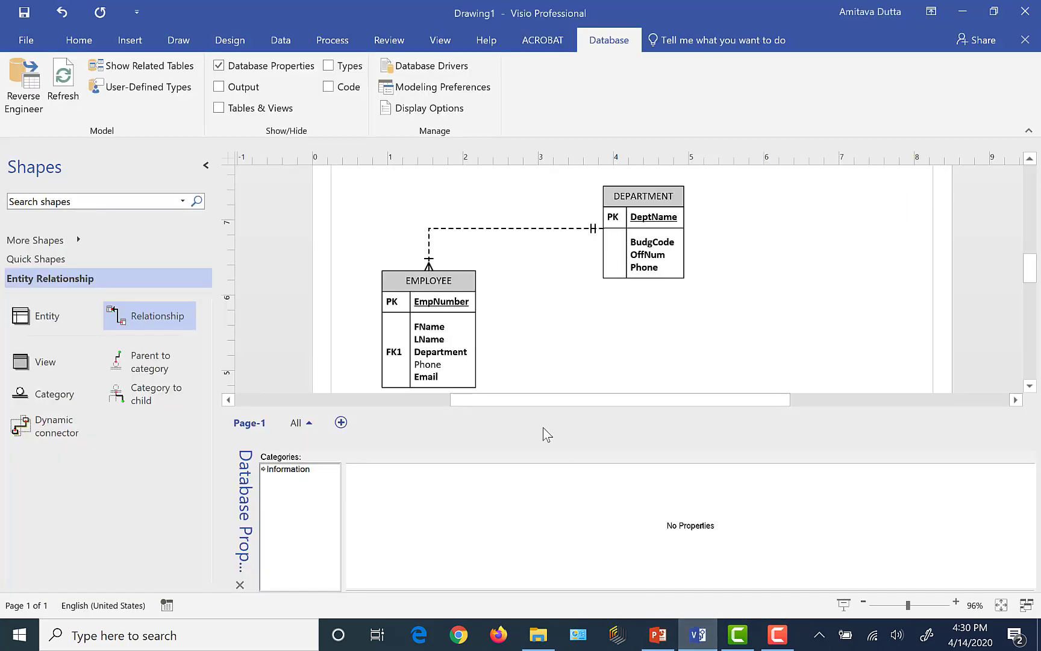
Name the DEPARTMENT–EMPLOYEE relationship with the verb phrase "hires" and the inverse phrase "is hired by"
{"action": "left_click", "coordinate": [509, 229]}
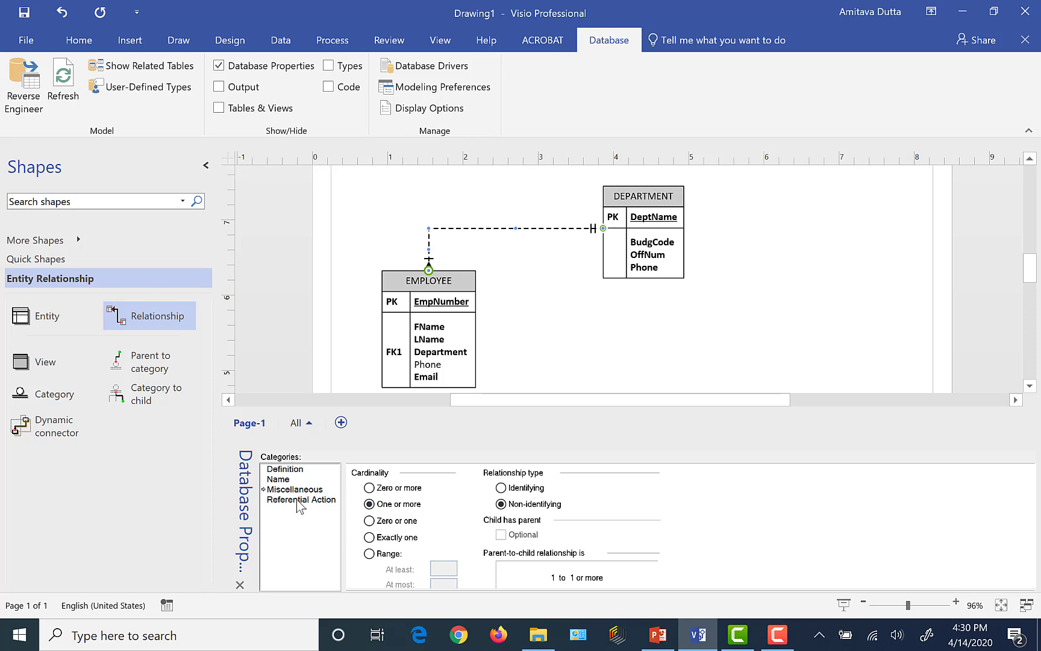
{"action": "left_click", "coordinate": [278, 480]}
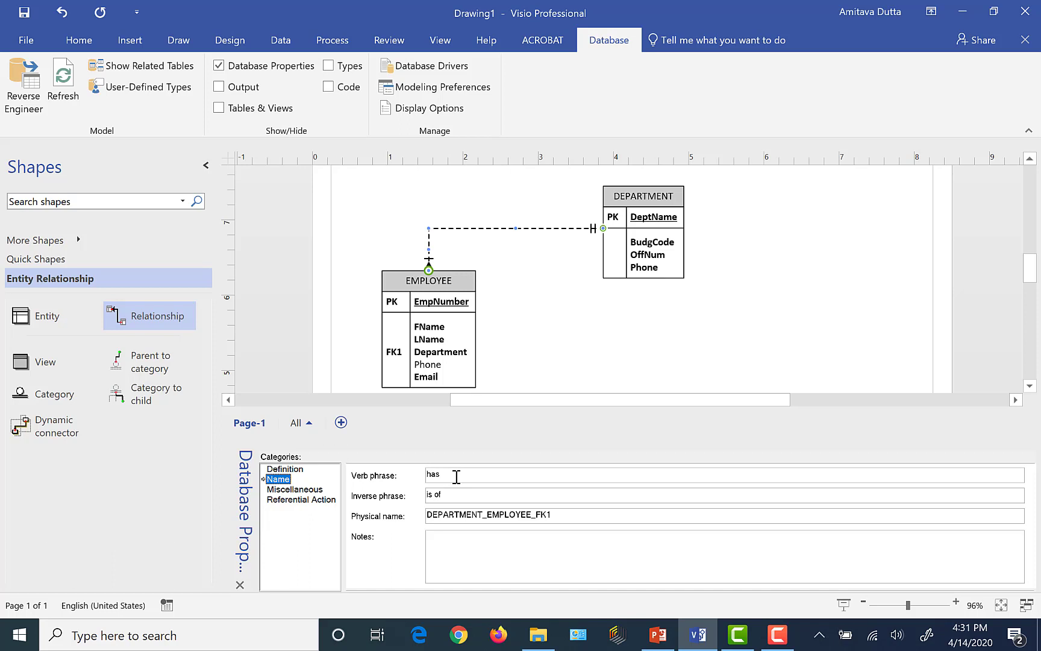
{"action": "left_click", "coordinate": [456, 477]}
{"action": "key", "text": "BackSpace"}
{"action": "key", "text": "BackSpace"}
{"action": "left_click", "coordinate": [460, 495]}
{"action": "type", "text": "hired by"}
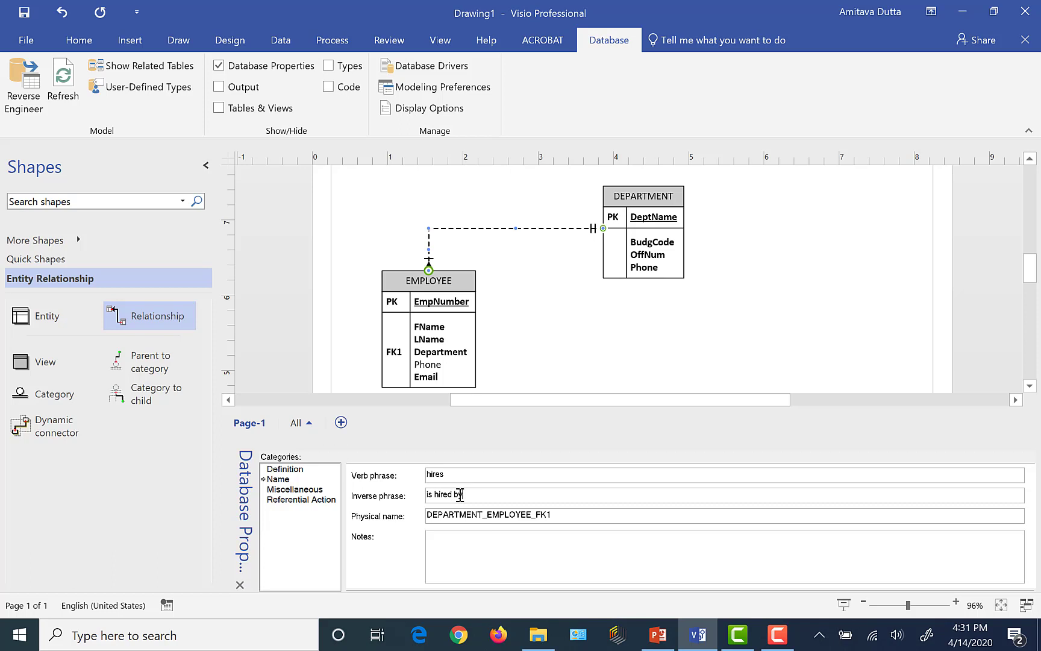
{"action": "left_click", "coordinate": [297, 469]}
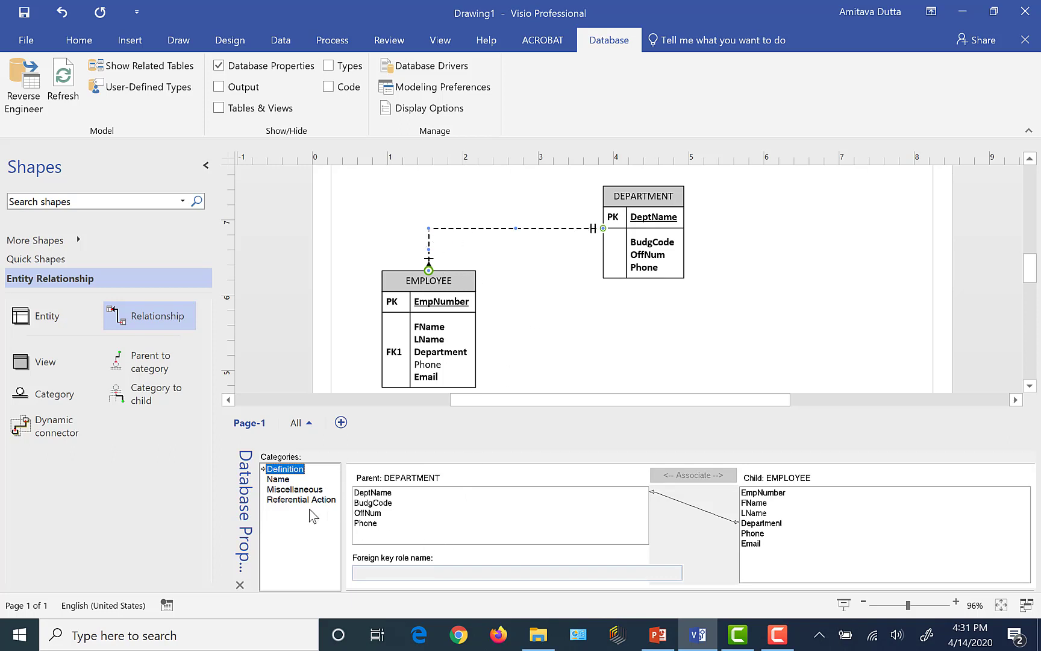
{"action": "left_click", "coordinate": [281, 480]}
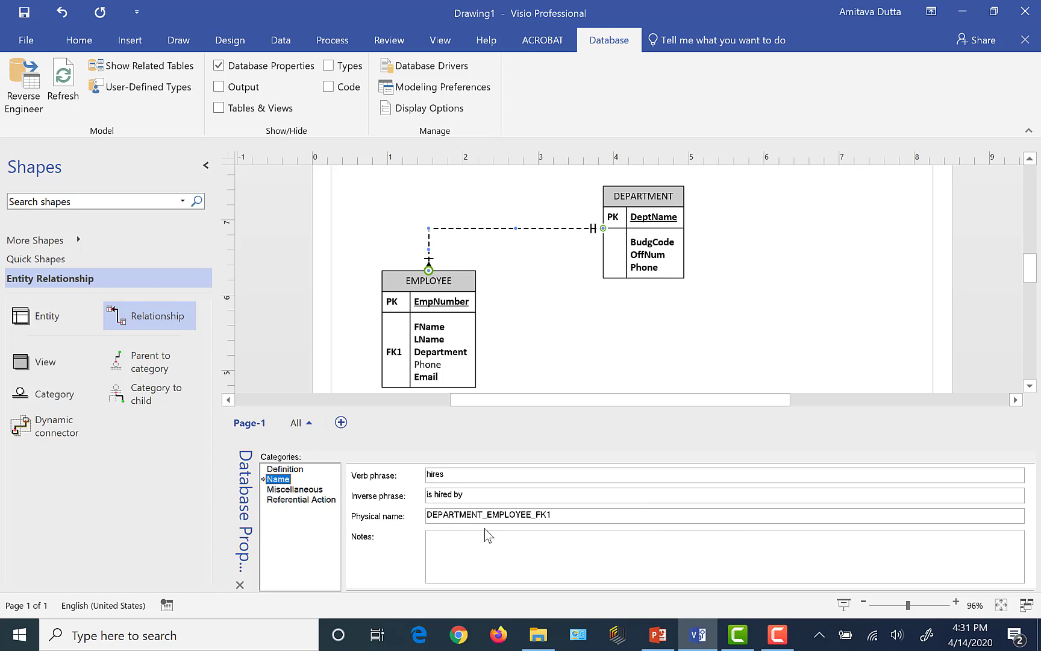
Set the document's relationship display options to show the verb phrase with both forward and inverse text
{"action": "left_click", "coordinate": [434, 114]}
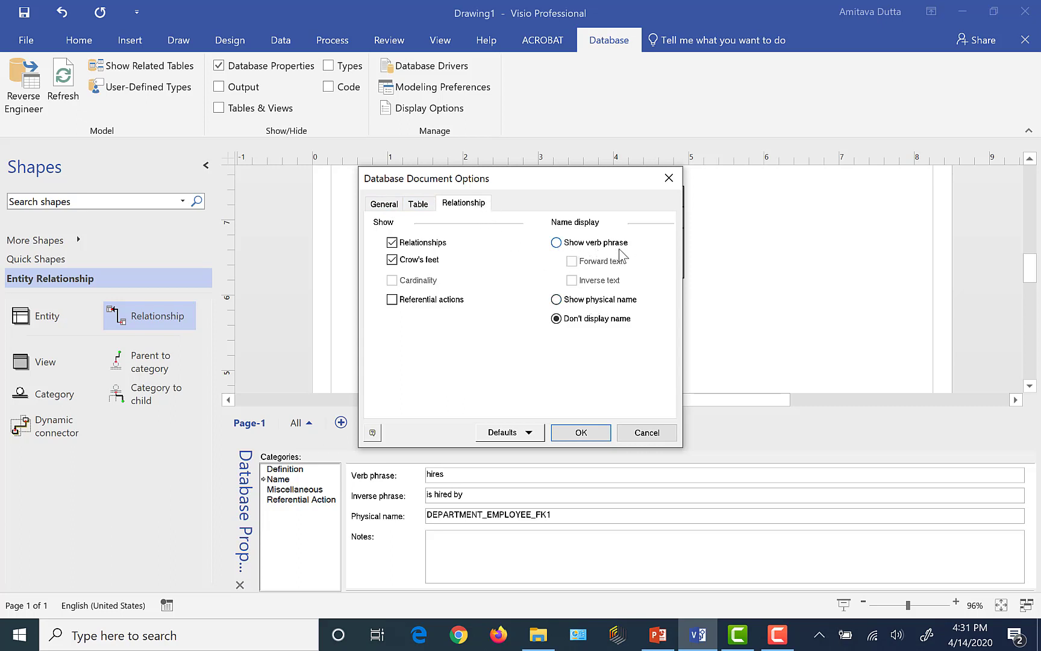
{"action": "left_click", "coordinate": [556, 242]}
{"action": "left_click", "coordinate": [571, 261]}
{"action": "left_click", "coordinate": [571, 280]}
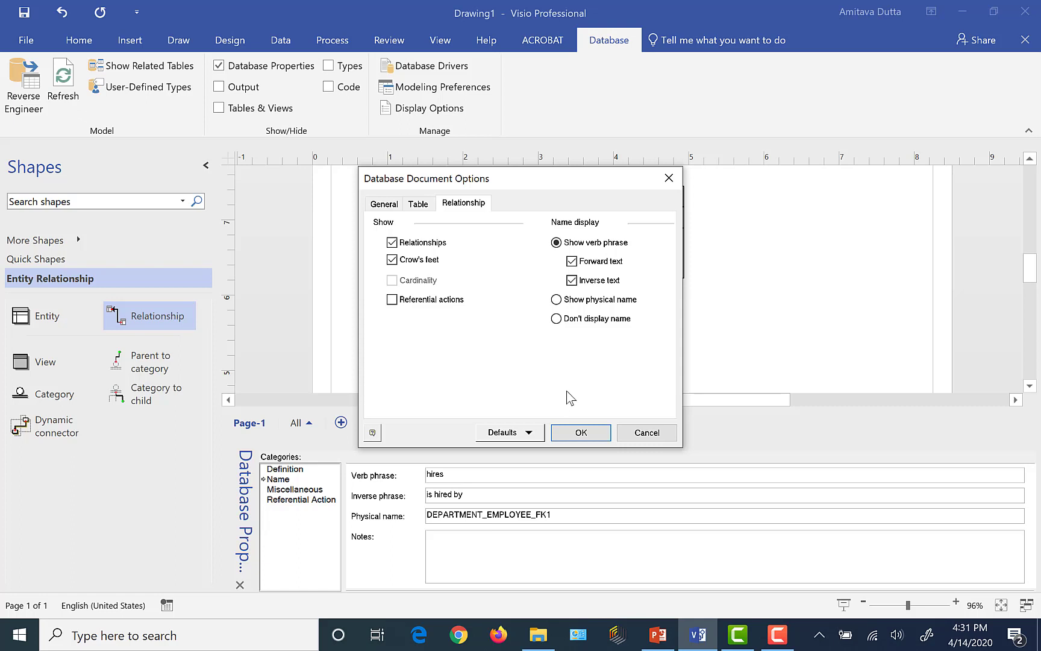
{"action": "left_click", "coordinate": [581, 432]}
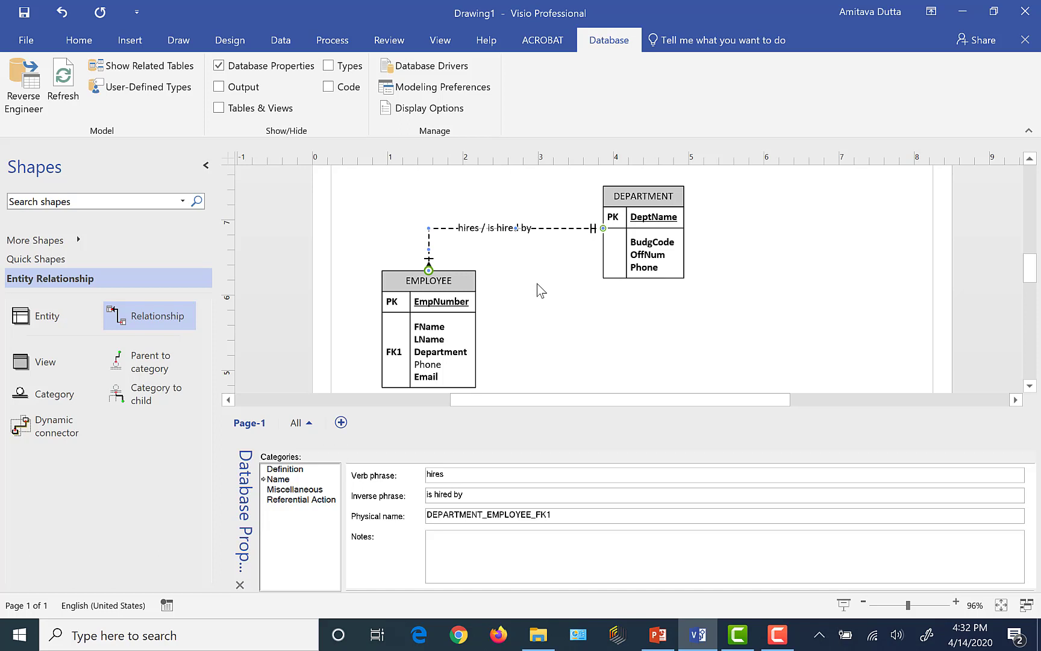
Set the document's relationship name display option to Don't display name
{"action": "left_click", "coordinate": [429, 113]}
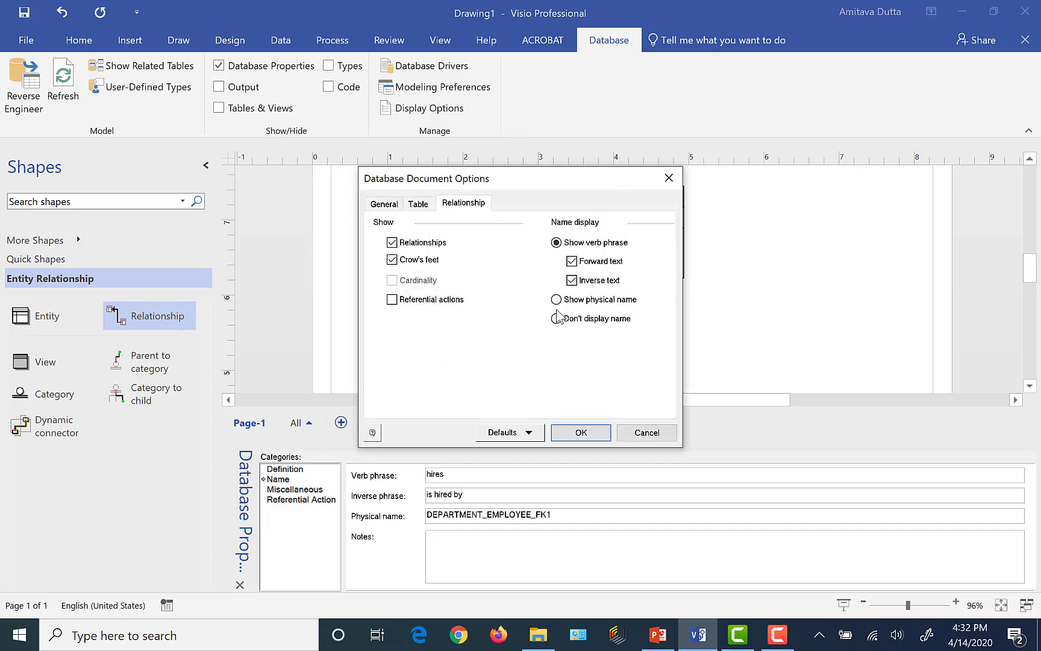
{"action": "left_click", "coordinate": [556, 318]}
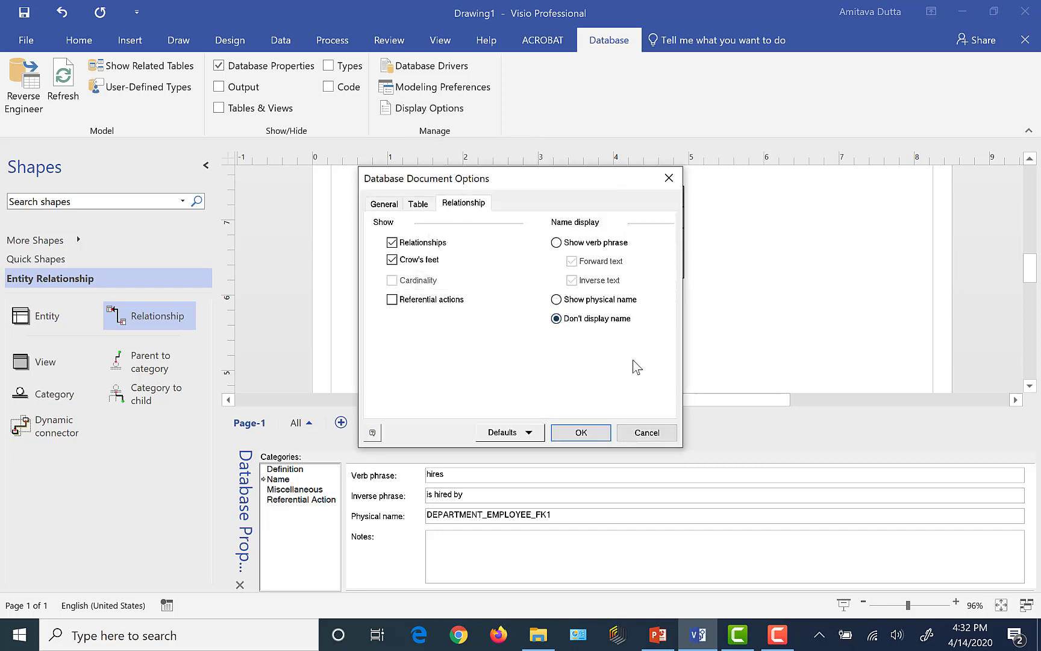
{"action": "left_click", "coordinate": [580, 433]}
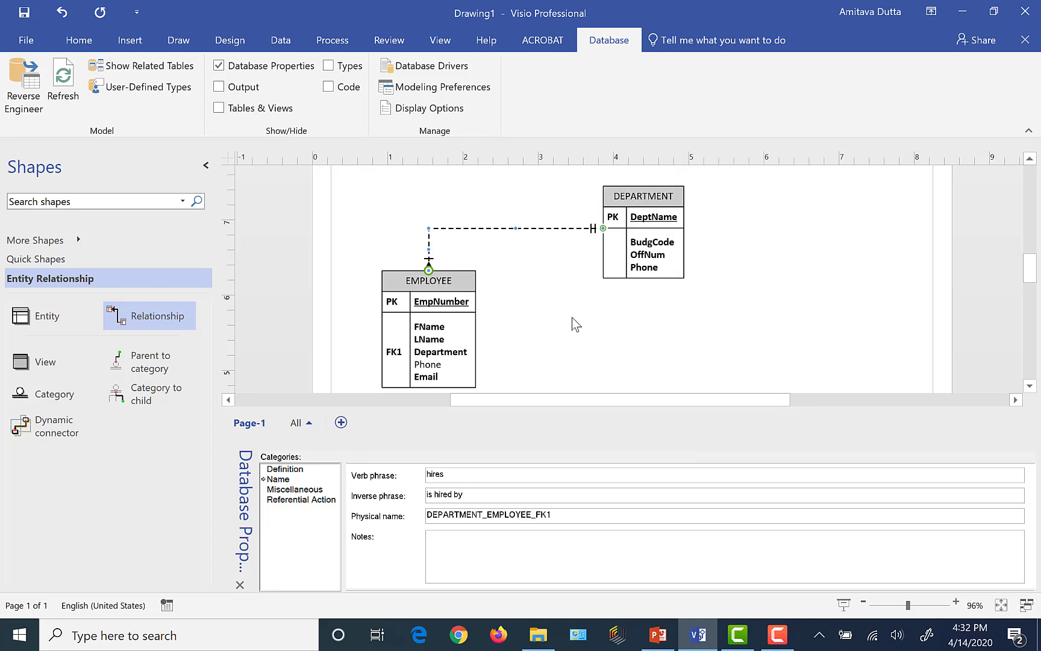